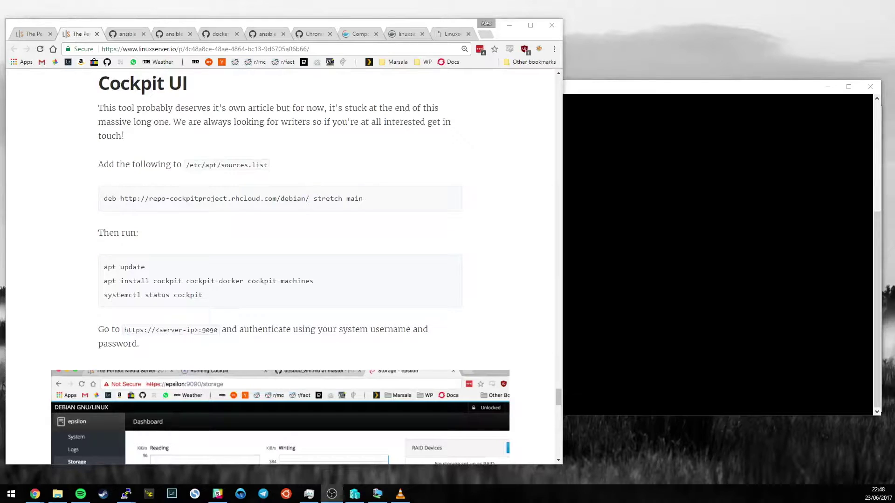
- Switch from Chrome to the PuTTY window showing the server's root prompt
{"action": "key", "text": "alt+Tab"}
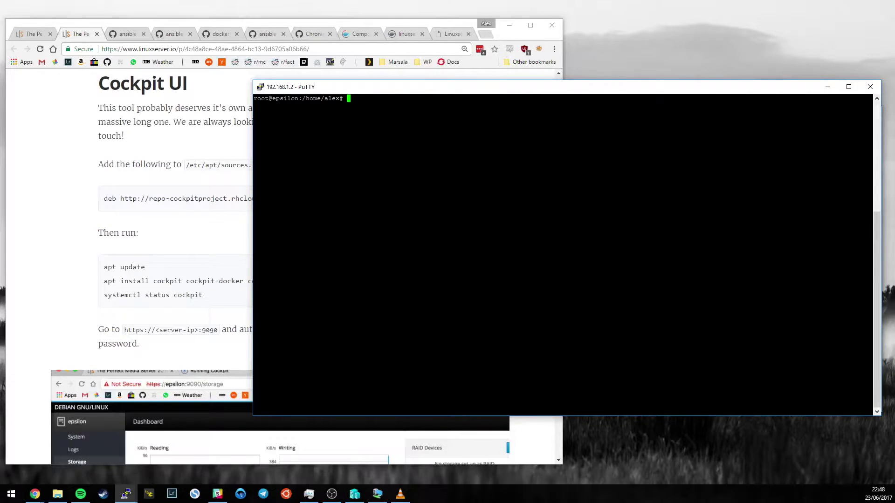
- Open /etc/apt/sources.list in vi, check the Cockpit repository line, and save with :wq
{"action": "type", "text": "vi /etc/apt/so"}
{"action": "key", "text": "Tab"}
{"action": "key", "text": "Return"}
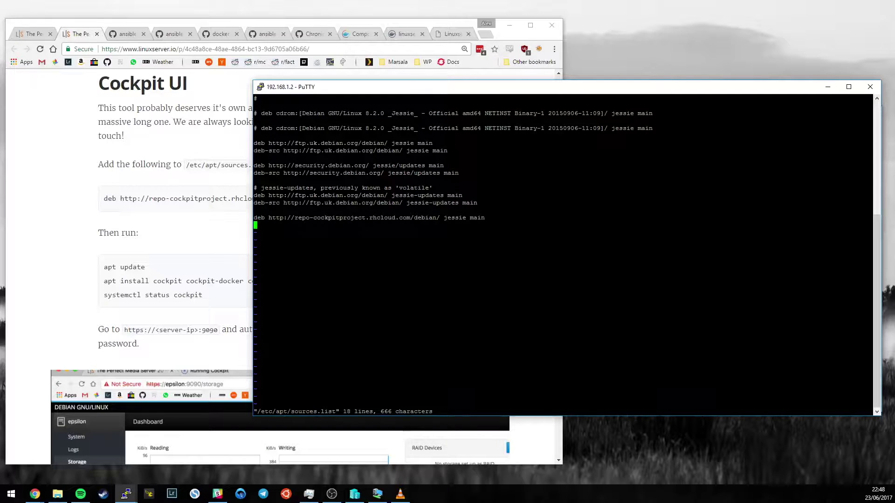
{"action": "triple_click", "coordinate": [376, 218]}
{"action": "type", "text": ":wq"}
{"action": "key", "text": "Return"}
- Start and cancel apt update, then select the systemctl status cockpit command in the article
{"action": "type", "text": "apt "}
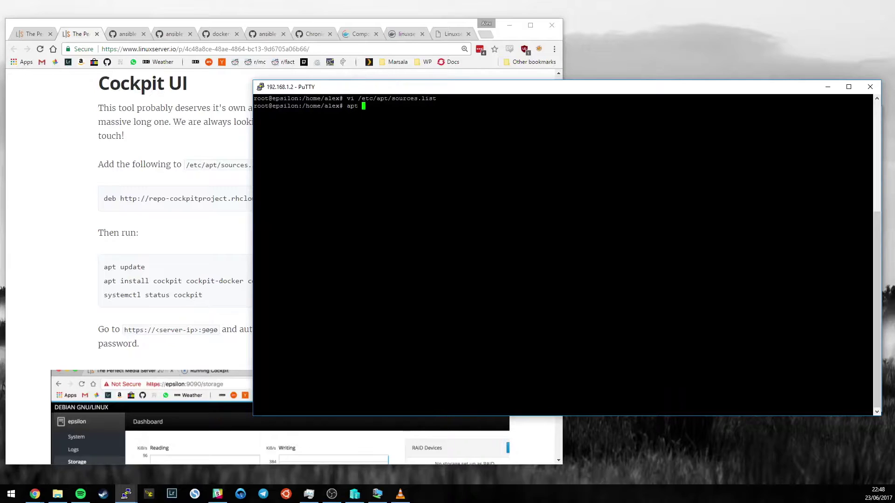
{"action": "type", "text": "update"}
{"action": "key", "text": "ctrl+c"}
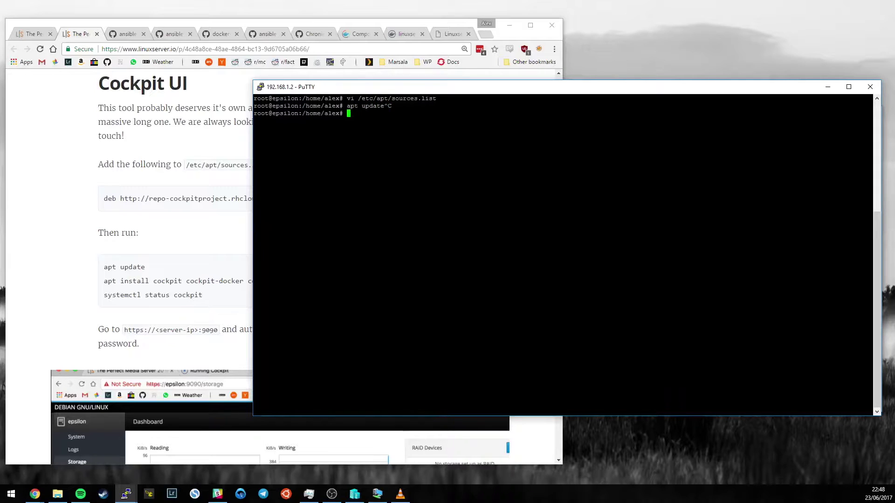
{"action": "triple_click", "coordinate": [167, 280]}
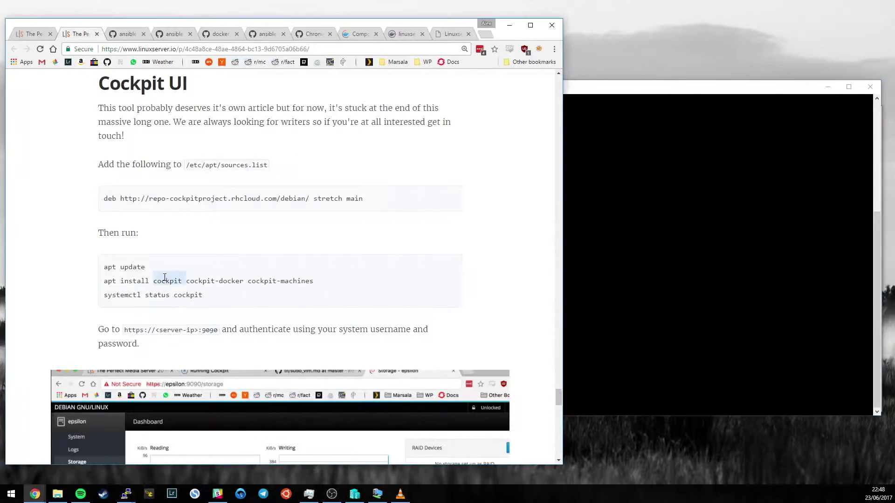
{"action": "right_click", "coordinate": [244, 283]}
{"action": "left_click", "coordinate": [163, 304]}
{"action": "triple_click", "coordinate": [184, 296]}
{"action": "key", "text": "alt+Tab"}
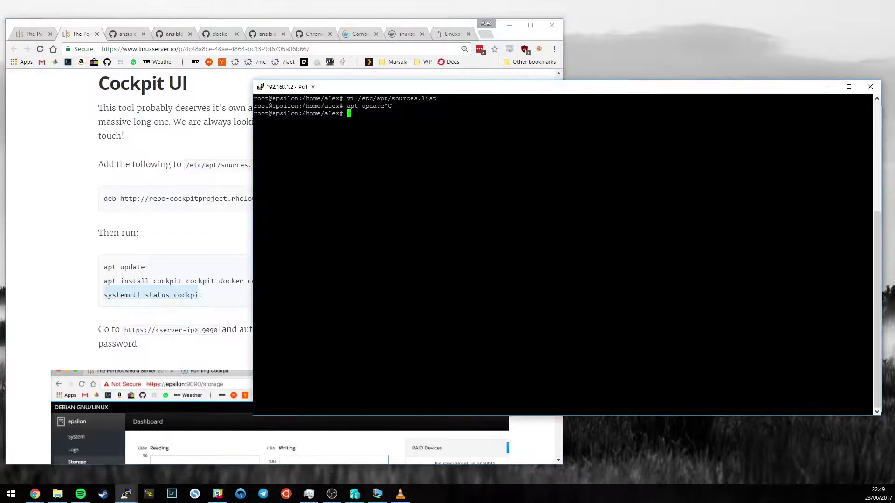
- Check the Cockpit service with systemctl status cockpit
{"action": "type", "text": "systemctl status cockpit"}
{"action": "key", "text": "Return"}
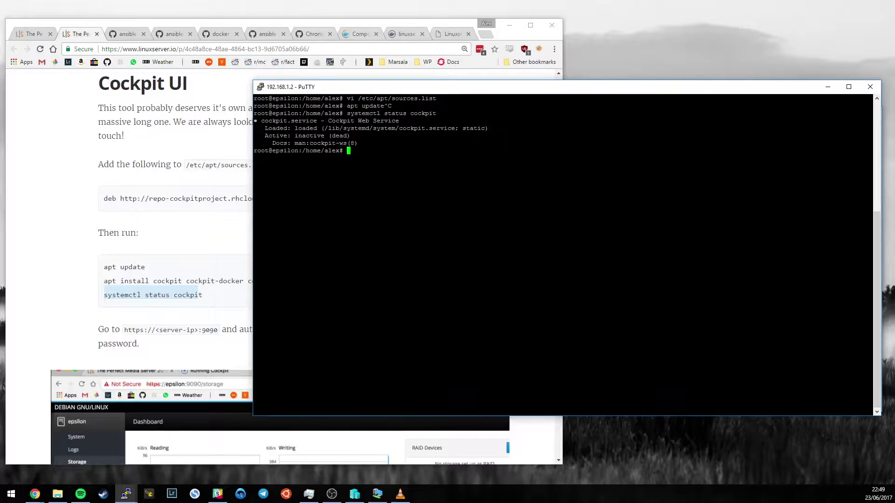
- Run systemctl start cockpit and recheck the status, now active (running)
{"action": "key", "text": "Up"}
{"action": "key", "text": "Left"}
{"action": "key", "text": "Left"}
{"action": "key", "text": "Left"}
{"action": "key", "text": "Left"}
{"action": "key", "text": "Left"}
{"action": "key", "text": "Left"}
{"action": "key", "text": "Left"}
{"action": "key", "text": "BackSpace"}
{"action": "key", "text": "BackSpace"}
{"action": "key", "text": "BackSpace"}
{"action": "key", "text": "BackSpace"}
{"action": "key", "text": "BackSpace"}
{"action": "key", "text": "BackSpace"}
{"action": "type", "text": "start"}
{"action": "key", "text": "Return"}
{"action": "key", "text": "Up"}
{"action": "key", "text": "Up"}
{"action": "key", "text": "Return"}
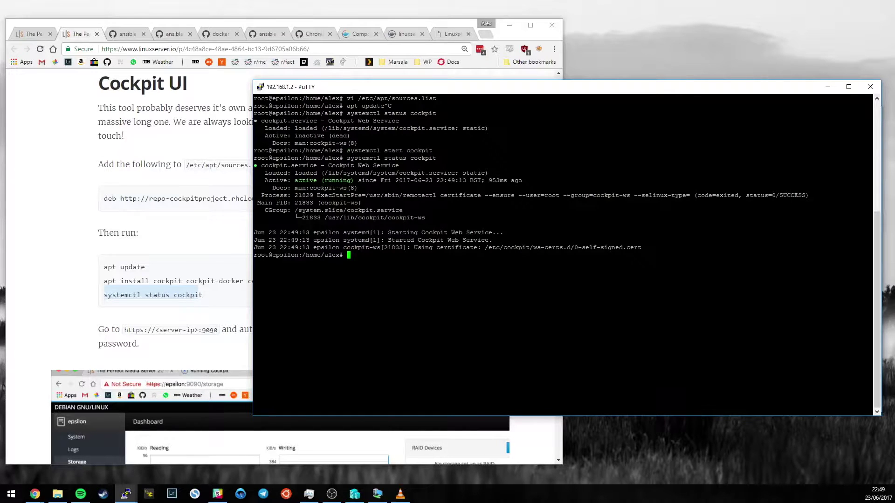
- Open the Cockpit console at epsilon:9090 in a new Chrome tab
{"action": "left_click", "coordinate": [485, 34]}
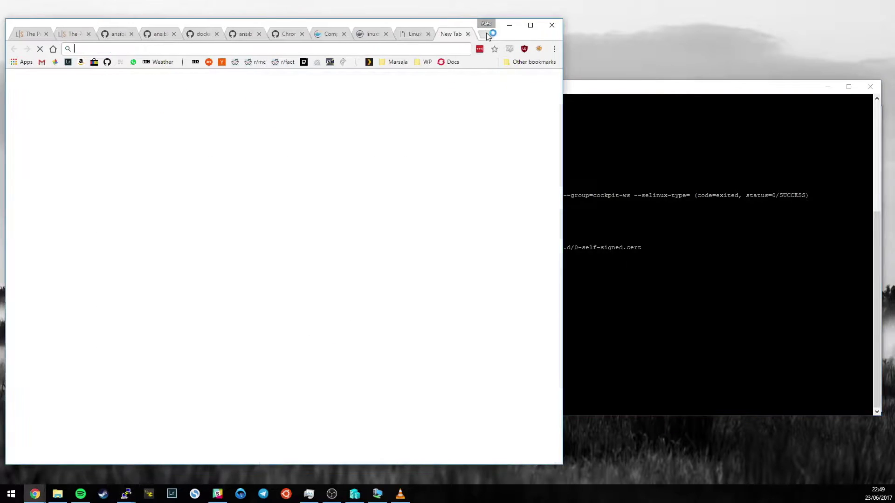
{"action": "type", "text": "epsilon:9090"}
{"action": "key", "text": "Return"}
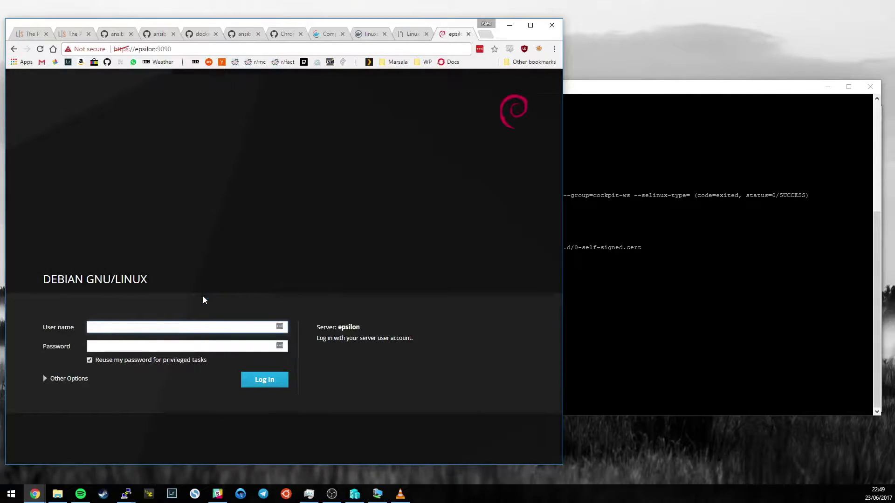
- Enter the user name and password and log in to Cockpit
{"action": "type", "text": "alex"}
{"action": "key", "text": "Tab"}
{"action": "type", "text": "•••••••••"}
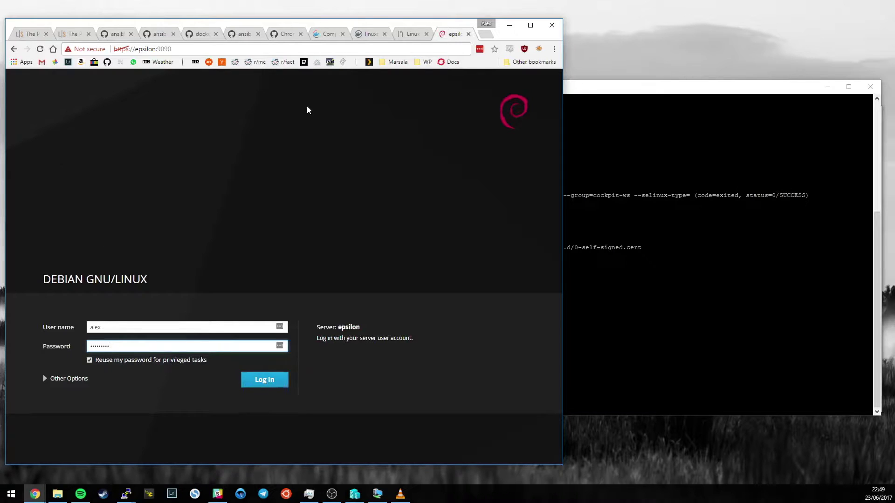
{"action": "left_click", "coordinate": [172, 53]}
{"action": "left_click", "coordinate": [409, 214]}
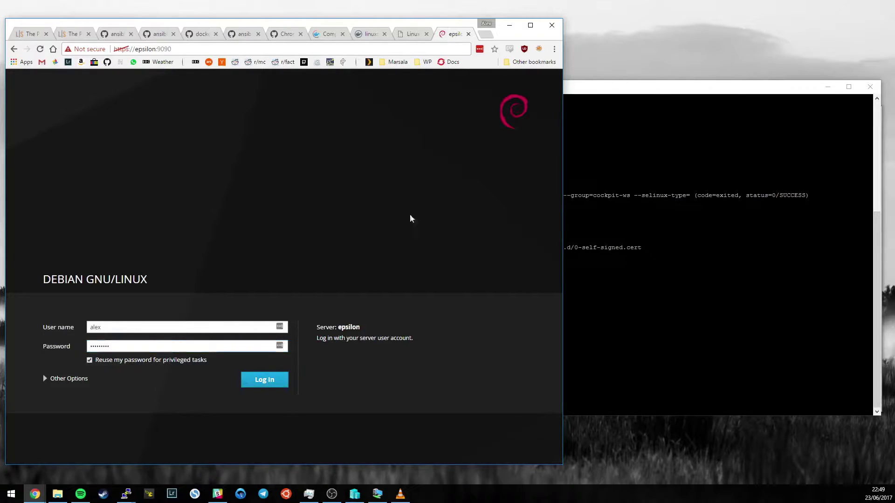
{"action": "left_click", "coordinate": [269, 381]}
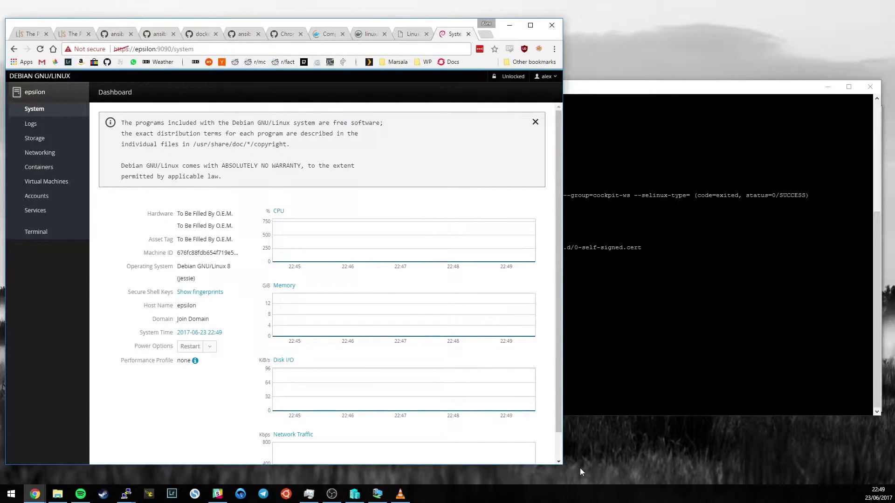
- Widen the browser window and view the server's SSH key fingerprints, then close them
{"action": "left_click_drag", "start_coordinate": [563, 465], "coordinate": [619, 488]}
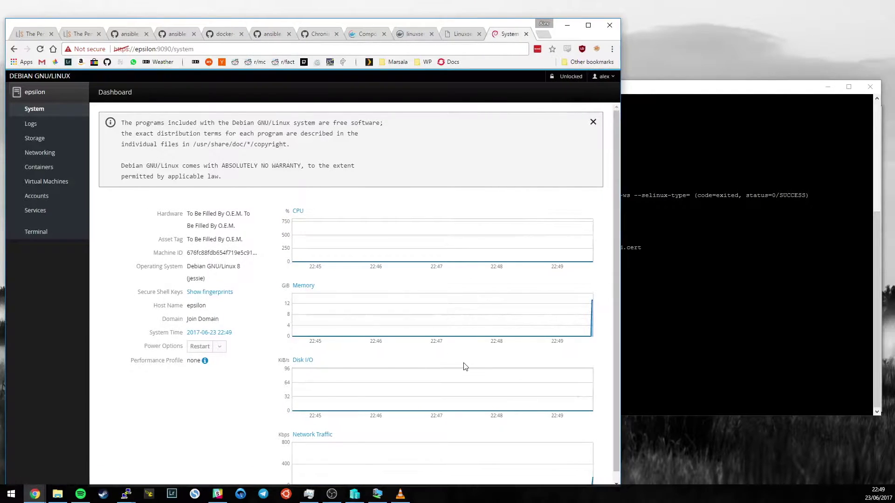
{"action": "scroll", "coordinate": [403, 361], "scroll_direction": "down", "scroll_amount": 1}
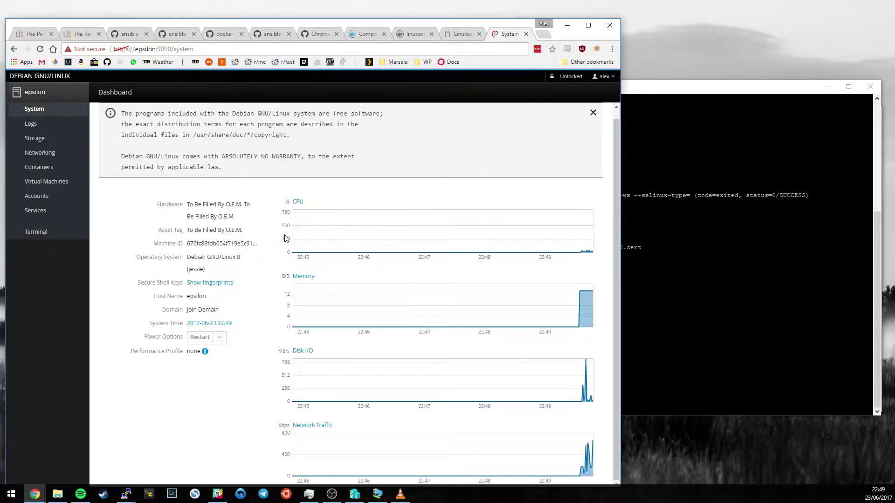
{"action": "left_click", "coordinate": [223, 283]}
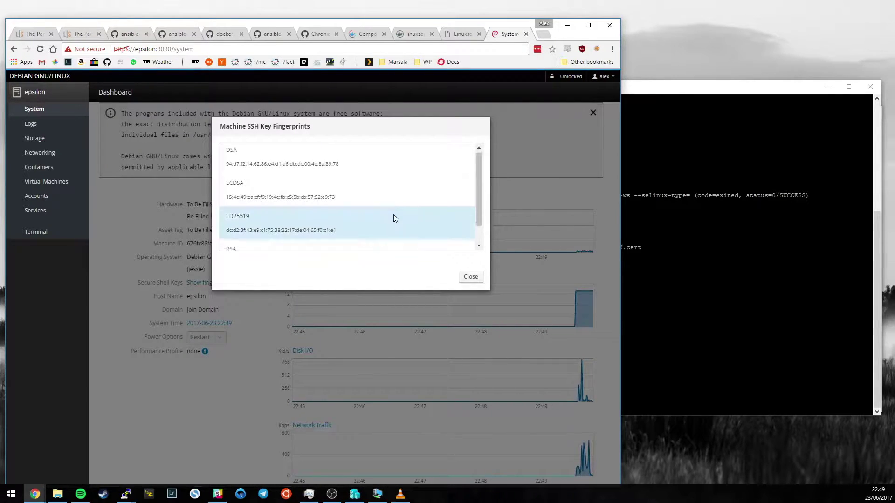
{"action": "scroll", "coordinate": [410, 226], "scroll_direction": "down", "scroll_amount": 1}
{"action": "left_click", "coordinate": [471, 278]}
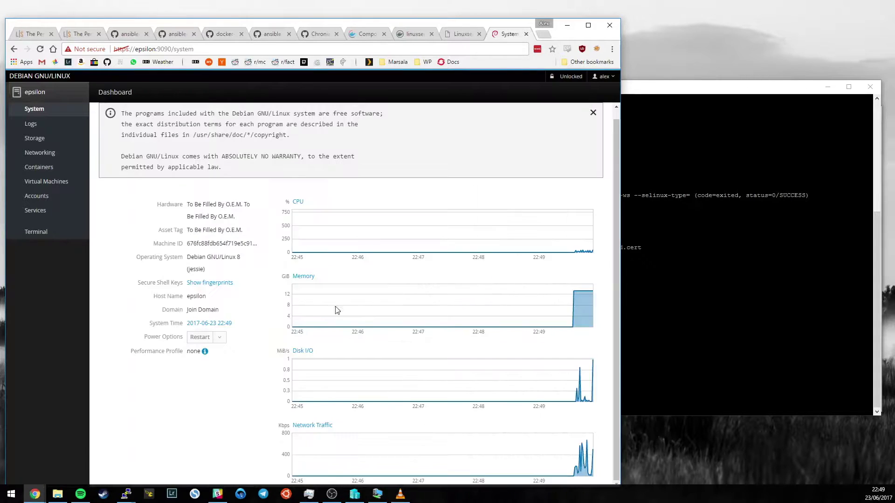
- Try setting System Time to Automatically using NTP; after Permission denied, cancel the change
{"action": "left_click", "coordinate": [197, 325]}
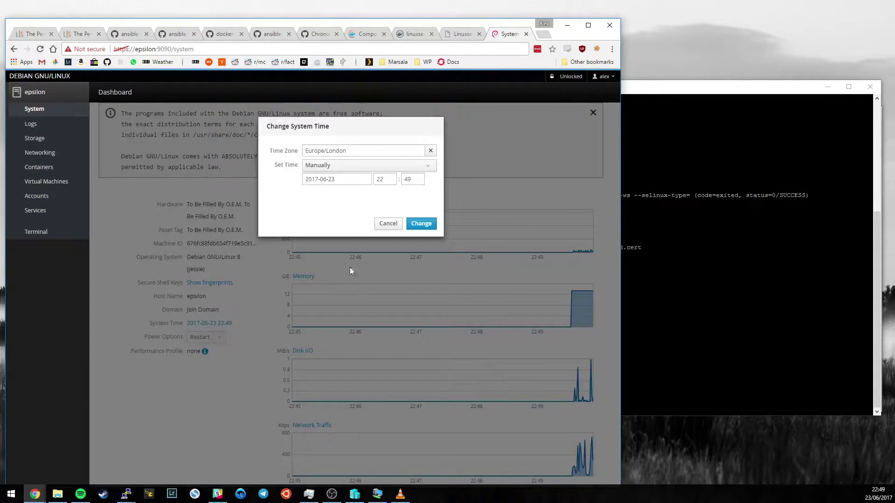
{"action": "left_click", "coordinate": [375, 166]}
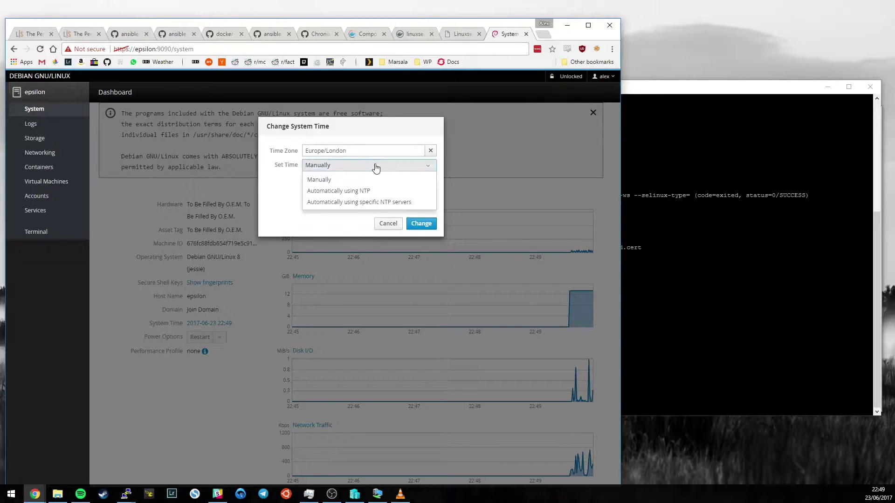
{"action": "left_click", "coordinate": [371, 191]}
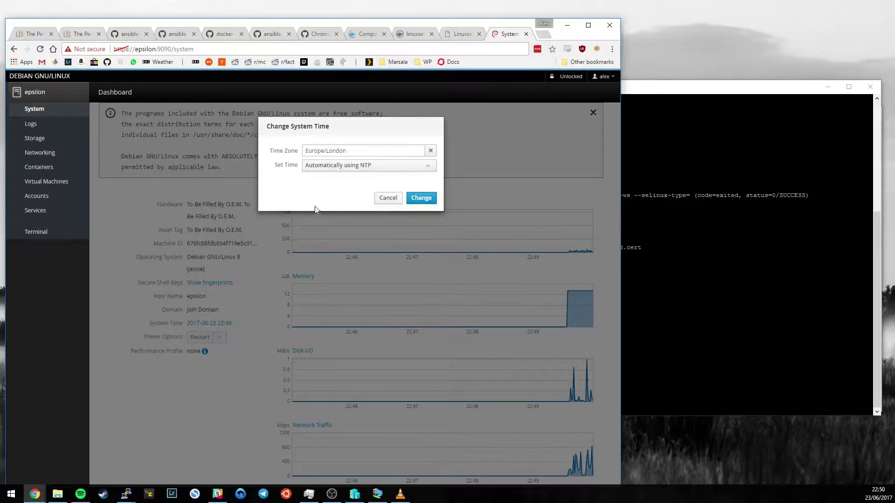
{"action": "left_click", "coordinate": [329, 166]}
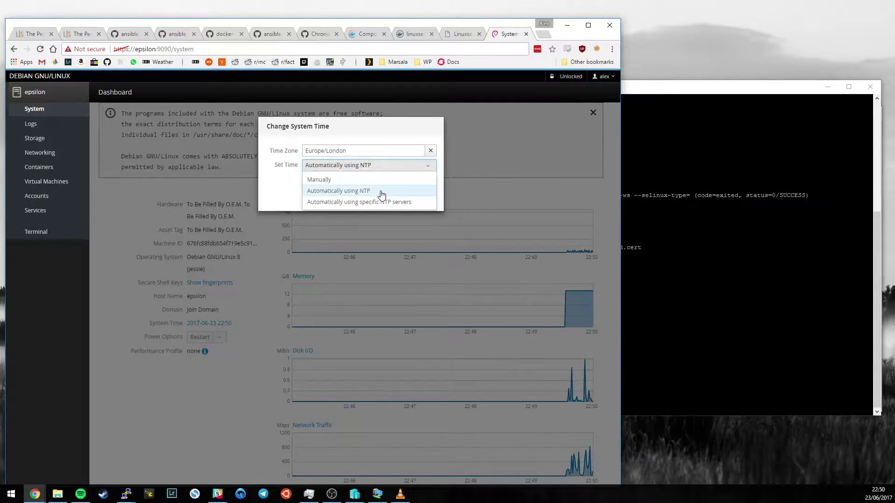
{"action": "left_click", "coordinate": [380, 192]}
{"action": "left_click", "coordinate": [431, 201]}
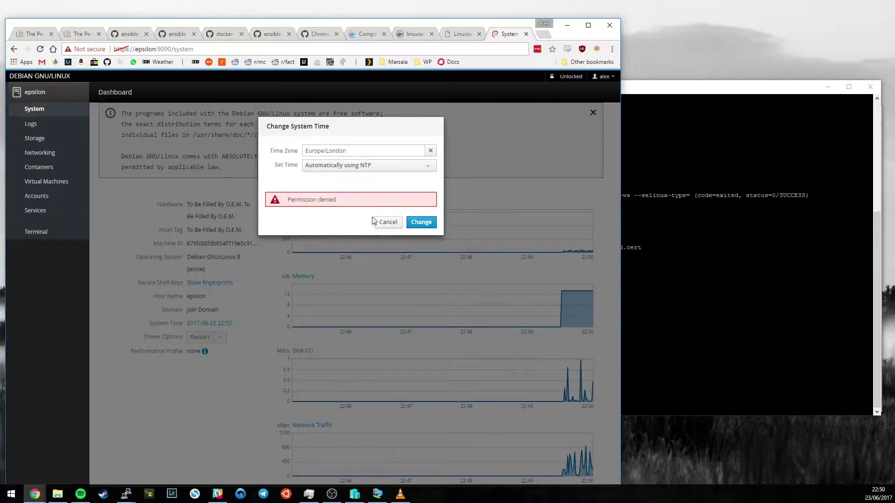
{"action": "triple_click", "coordinate": [334, 200]}
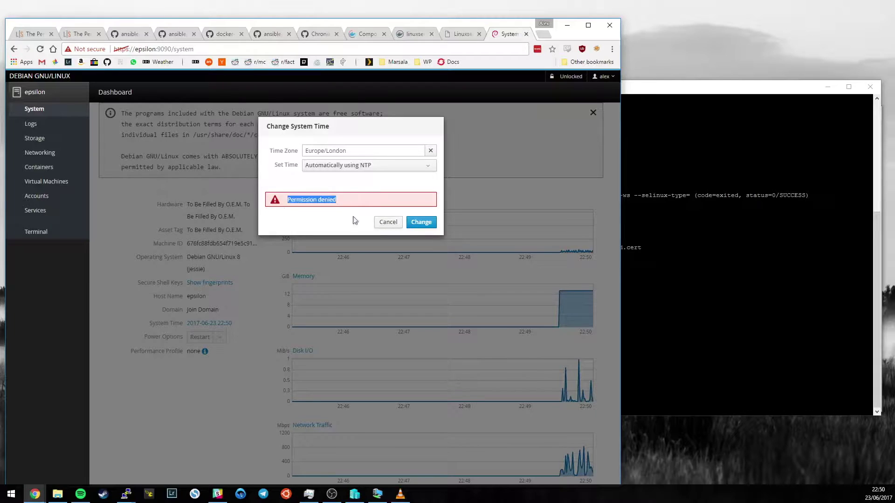
{"action": "left_click", "coordinate": [388, 222]}
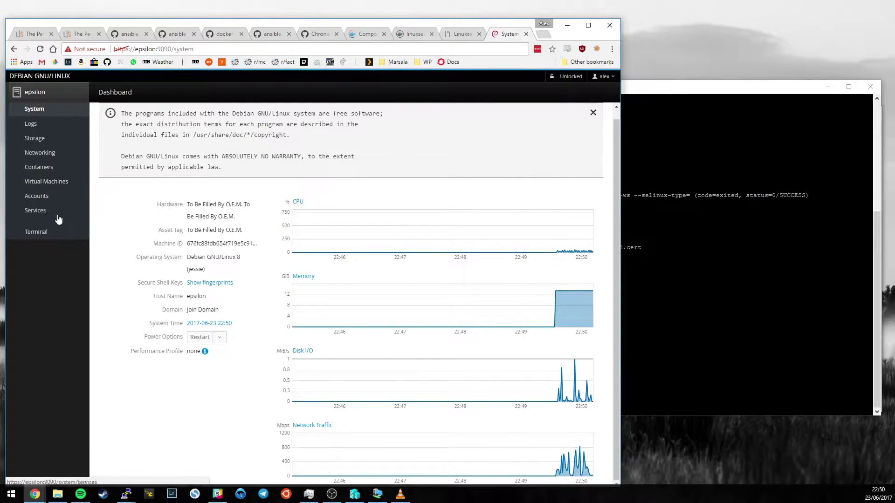
- Glance at the Logs page and its date range choices, then go to Storage
{"action": "left_click", "coordinate": [46, 124]}
{"action": "left_click", "coordinate": [142, 114]}
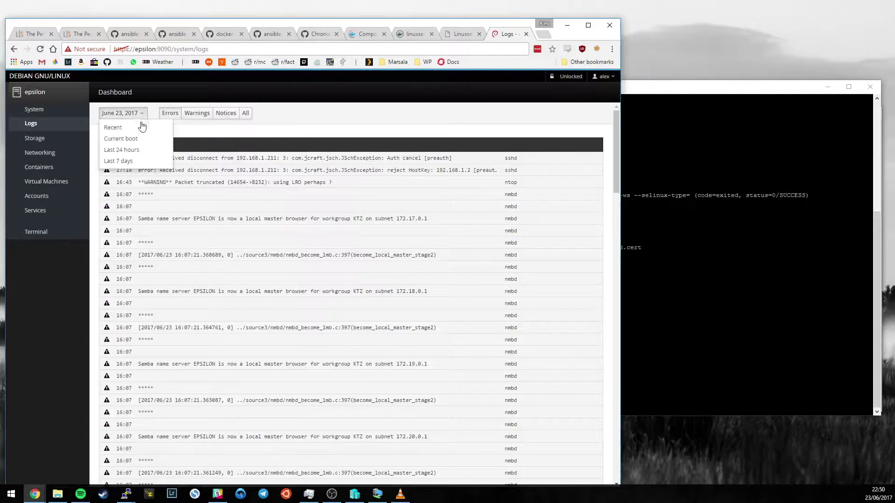
{"action": "left_click", "coordinate": [35, 138]}
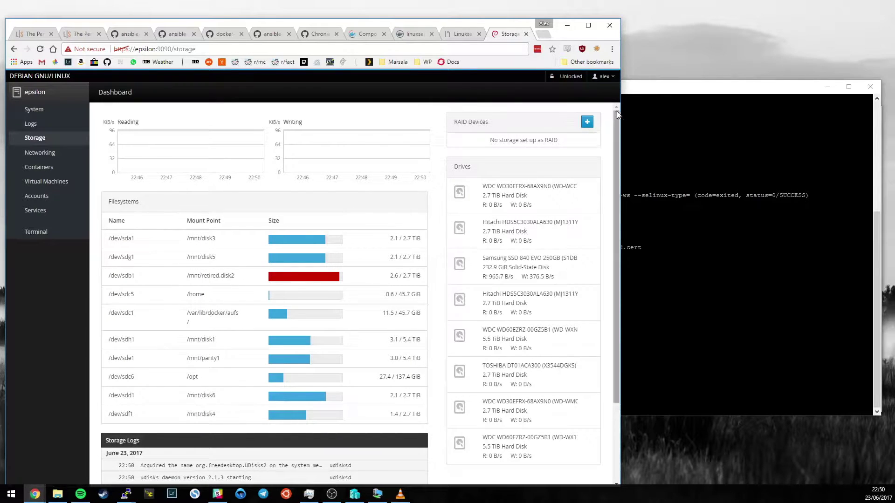
- Widen the window, select parts of the storage log entries, and return to the top
{"action": "left_click_drag", "start_coordinate": [620, 111], "coordinate": [796, 108]}
{"action": "scroll", "coordinate": [517, 221], "scroll_direction": "down", "scroll_amount": 3}
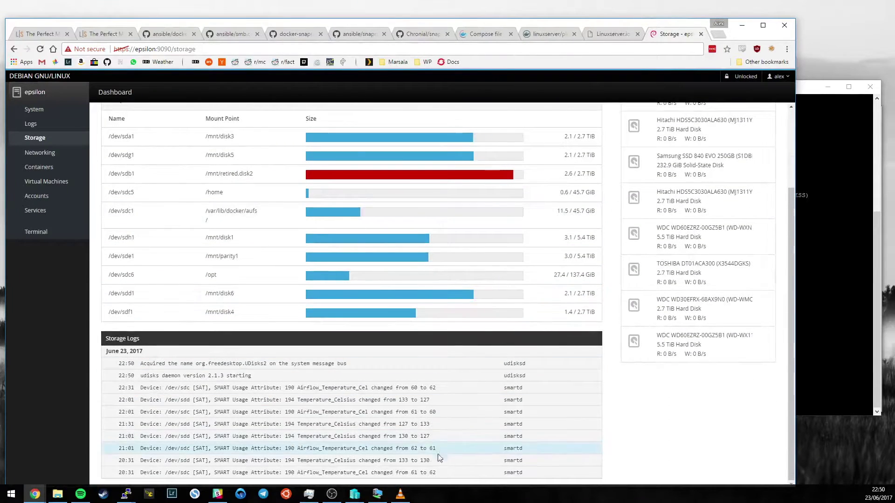
{"action": "left_click_drag", "start_coordinate": [526, 473], "coordinate": [118, 365]}
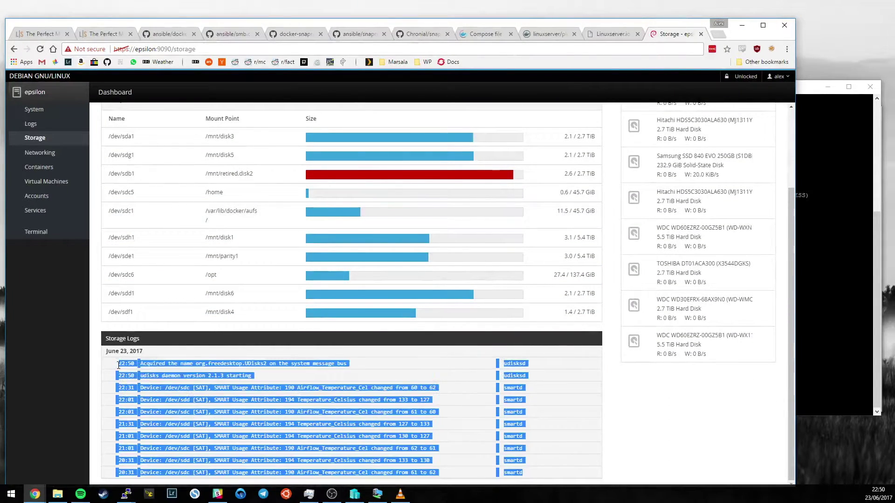
{"action": "left_click", "coordinate": [416, 396]}
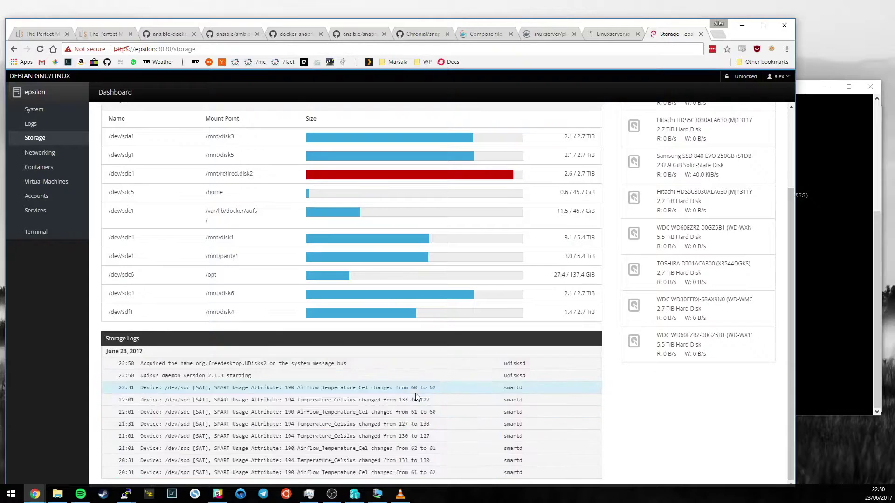
{"action": "left_click_drag", "start_coordinate": [440, 390], "coordinate": [303, 388]}
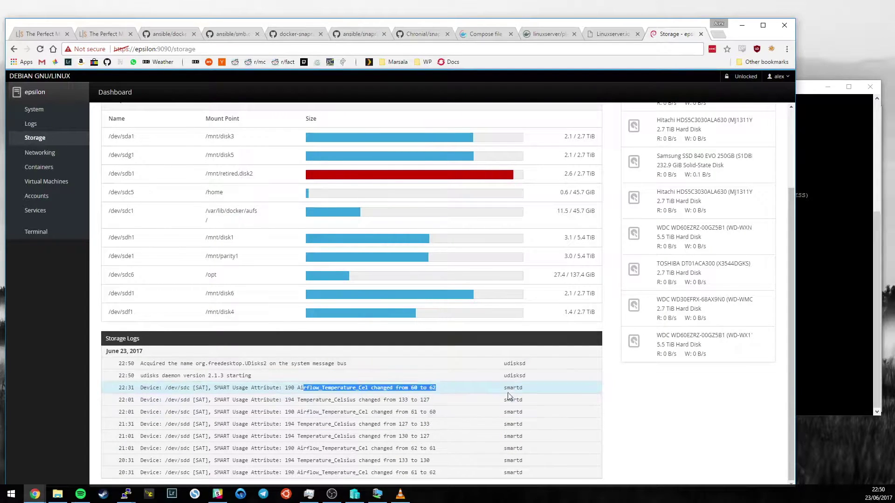
{"action": "left_click", "coordinate": [593, 404]}
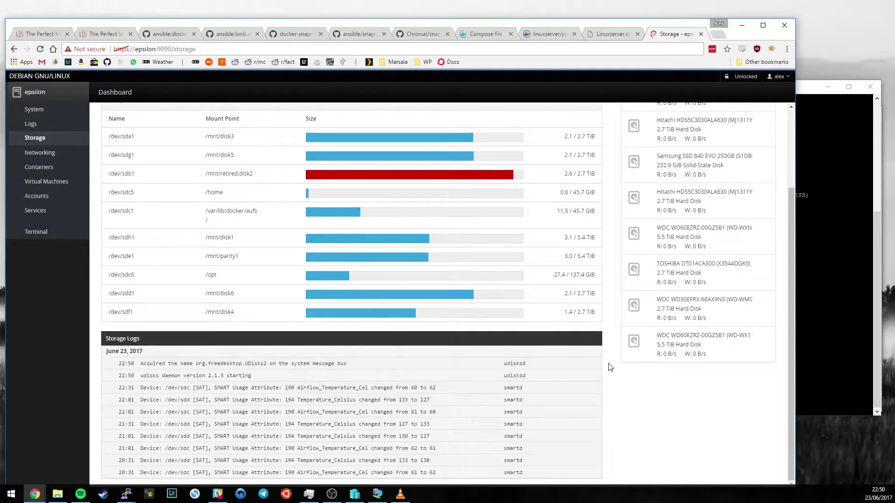
{"action": "scroll", "coordinate": [610, 367], "scroll_direction": "up", "scroll_amount": 3}
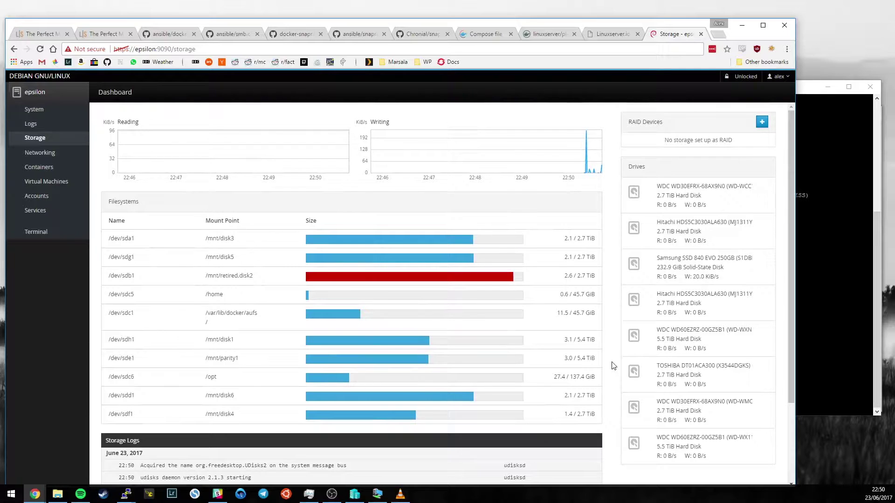
{"action": "left_click", "coordinate": [412, 241]}
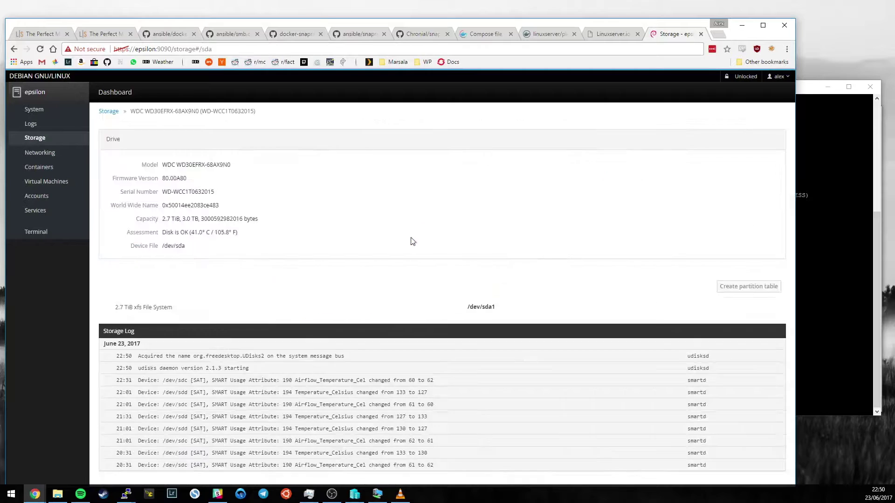
{"action": "left_click_drag", "start_coordinate": [239, 236], "coordinate": [163, 164]}
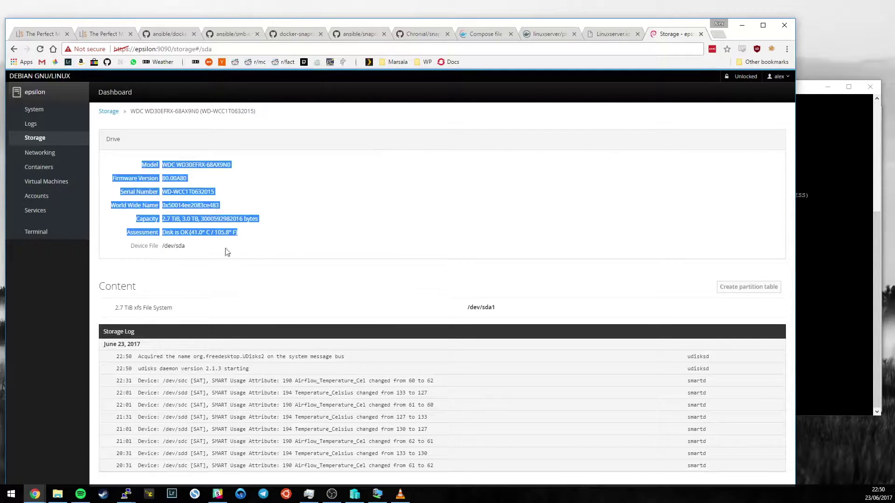
{"action": "left_click", "coordinate": [299, 246]}
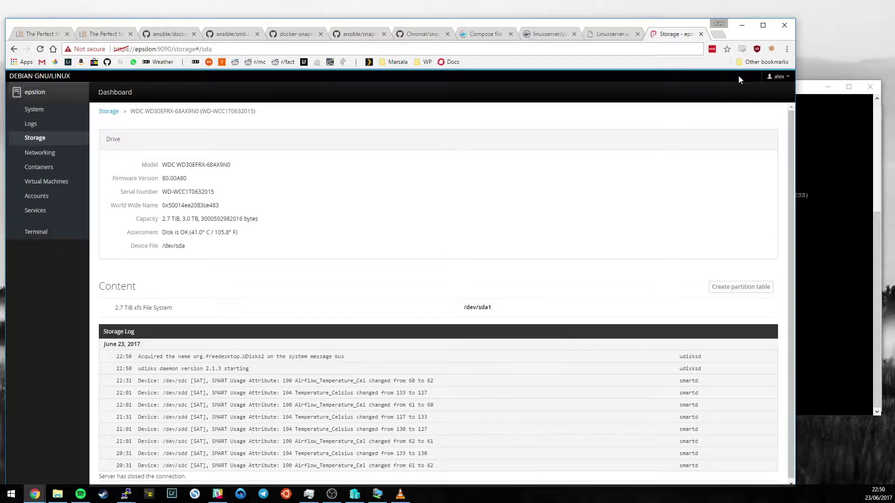
- Back on System, try NTP time setting again, cancel it, and open the user menu
{"action": "left_click", "coordinate": [67, 108]}
{"action": "left_click", "coordinate": [208, 325]}
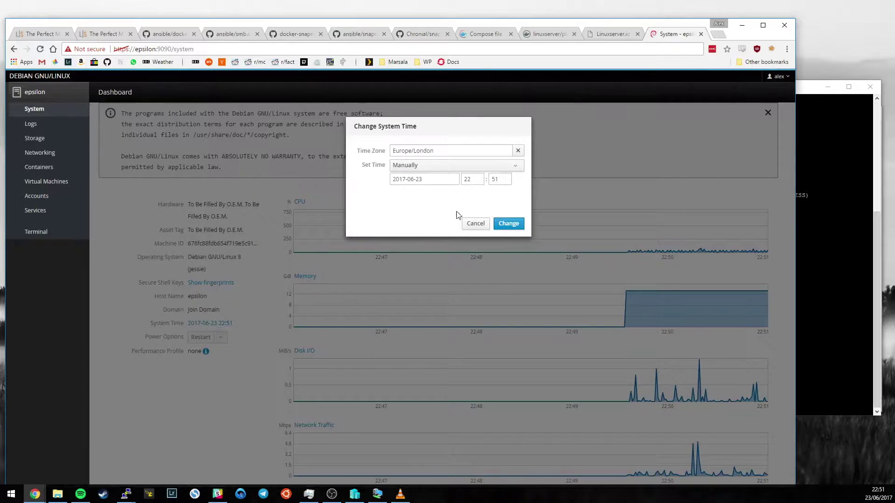
{"action": "left_click", "coordinate": [451, 166]}
{"action": "left_click", "coordinate": [443, 190]}
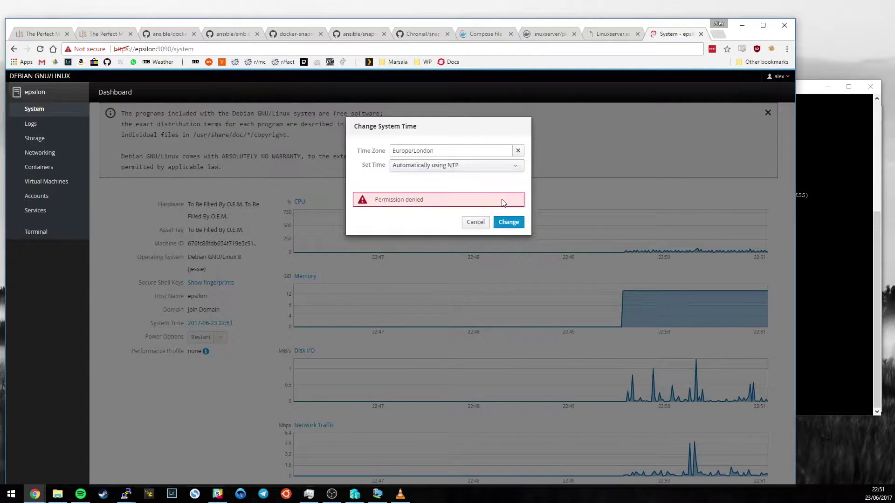
{"action": "left_click", "coordinate": [476, 222]}
{"action": "left_click", "coordinate": [777, 76]}
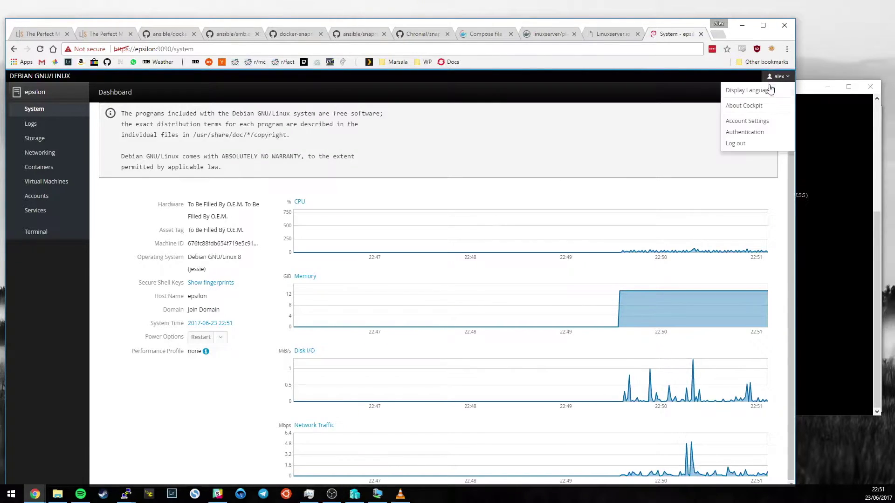
- Review Account Settings and the Networking page's unmanaged br0 interface, then go to Containers
{"action": "left_click", "coordinate": [754, 120]}
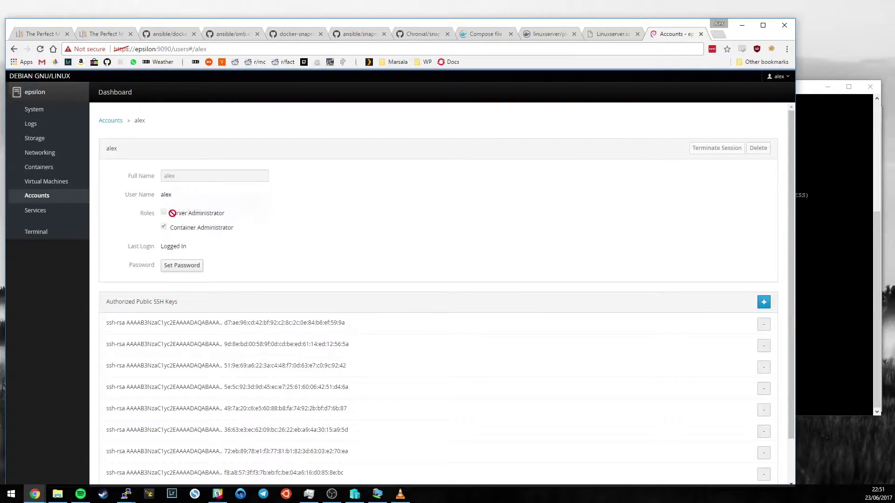
{"action": "left_click", "coordinate": [38, 156]}
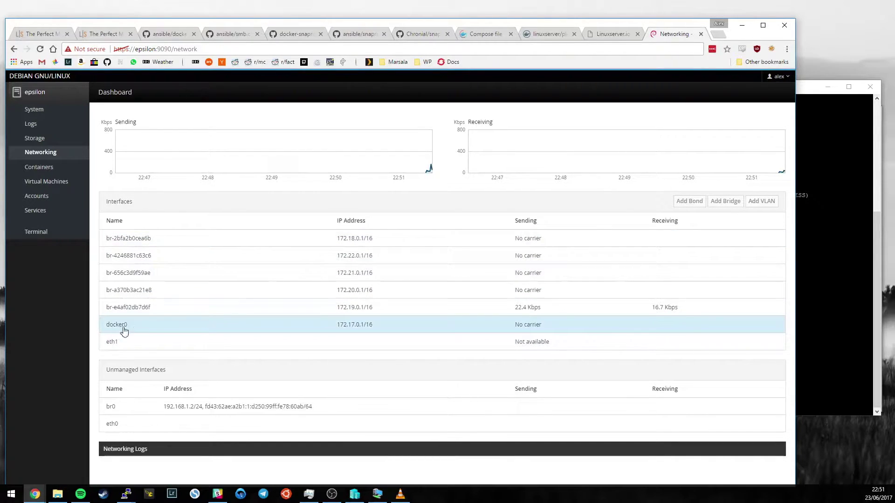
{"action": "left_click_drag", "start_coordinate": [94, 388], "coordinate": [73, 409]}
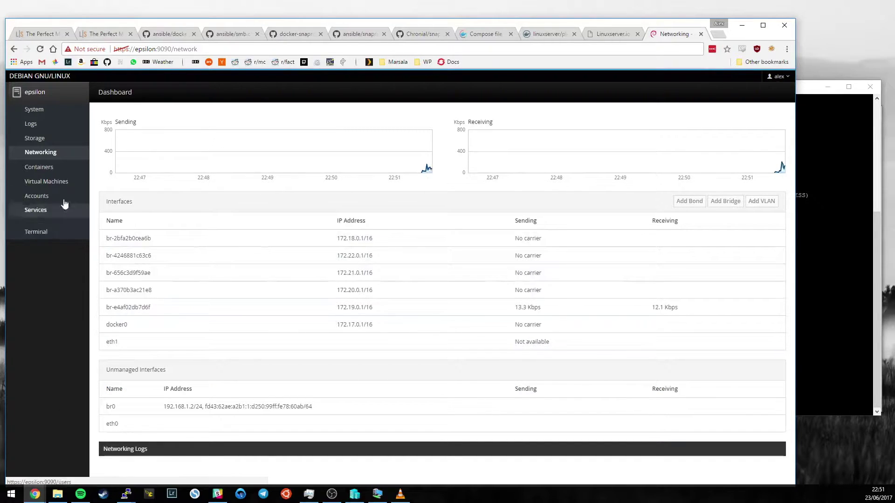
{"action": "left_click", "coordinate": [56, 167]}
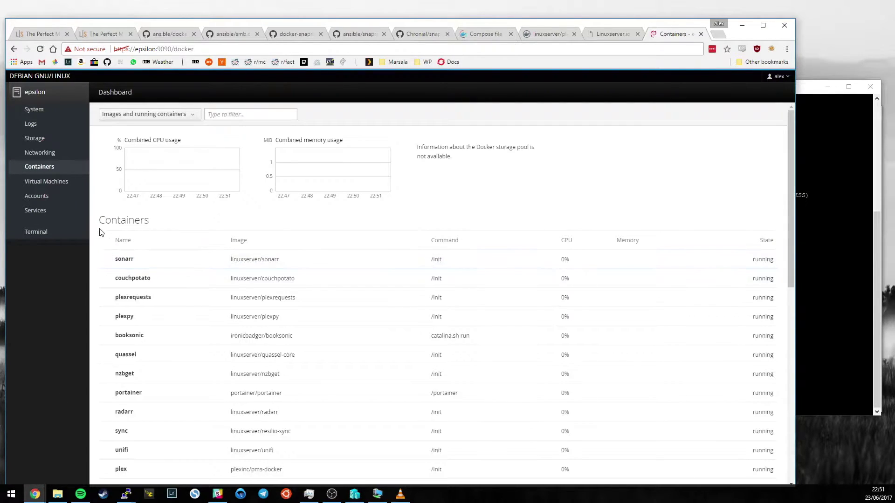
- Keep 'Images and running containers' selected and scroll to the images like debian:jessie
{"action": "left_click", "coordinate": [186, 116]}
{"action": "left_click", "coordinate": [186, 117]}
{"action": "scroll", "coordinate": [626, 216], "scroll_direction": "down", "scroll_amount": 6}
{"action": "scroll", "coordinate": [637, 212], "scroll_direction": "down", "scroll_amount": 3}
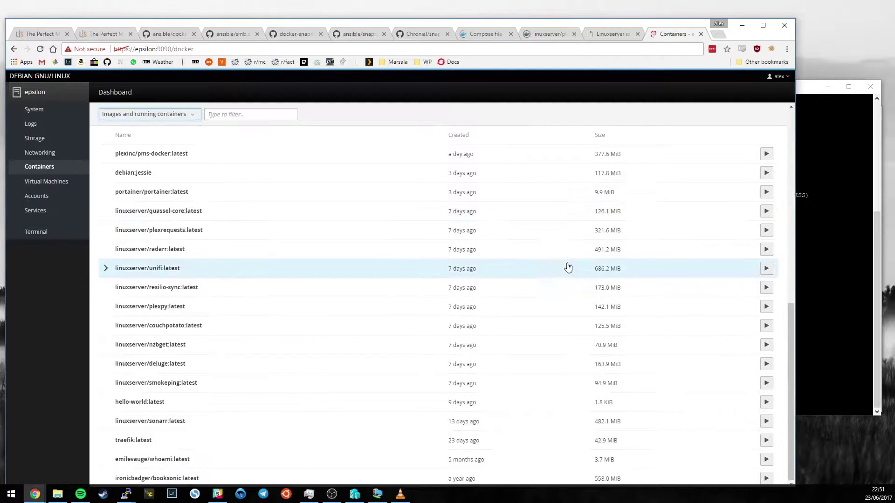
{"action": "scroll", "coordinate": [480, 331], "scroll_direction": "up", "scroll_amount": 9}
{"action": "scroll", "coordinate": [480, 332], "scroll_direction": "down", "scroll_amount": 7}
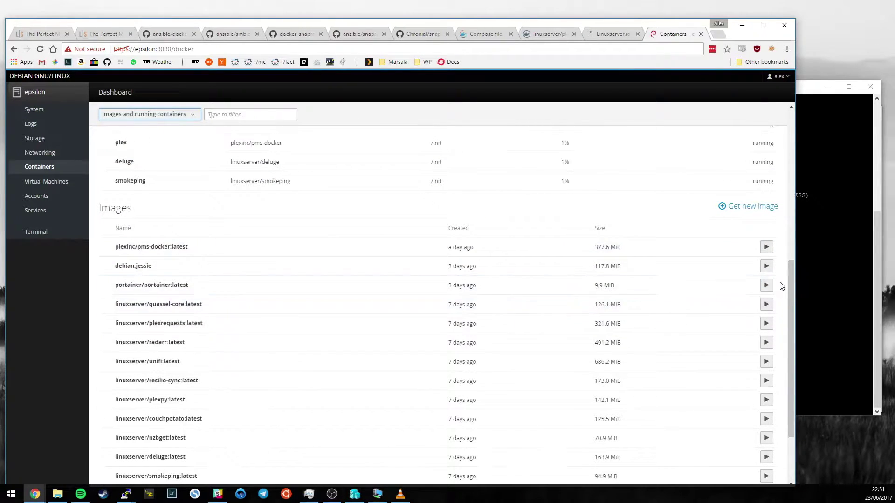
- Preview debian:jessie run options (CPU priority, Links, Ports), then cancel without running it
{"action": "left_click", "coordinate": [765, 266]}
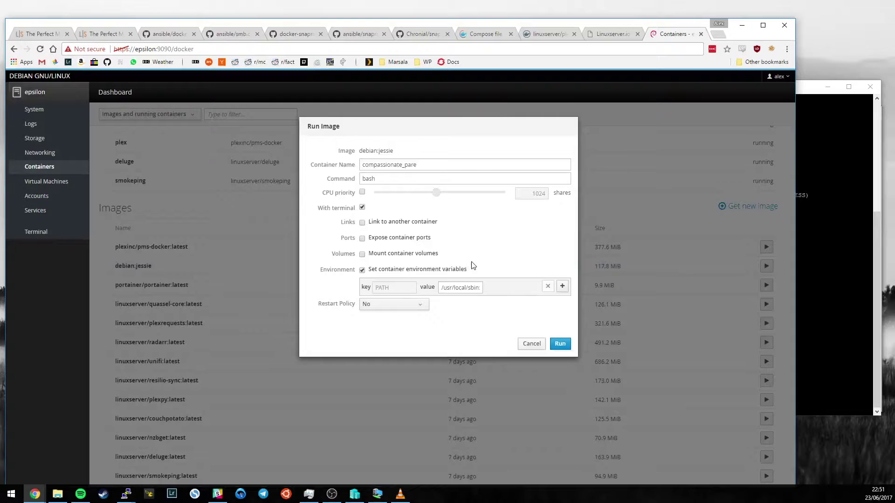
{"action": "left_click_drag", "start_coordinate": [432, 196], "coordinate": [485, 195]}
{"action": "left_click", "coordinate": [395, 222]}
{"action": "left_click", "coordinate": [403, 222]}
{"action": "left_click", "coordinate": [400, 238]}
{"action": "left_click", "coordinate": [404, 239]}
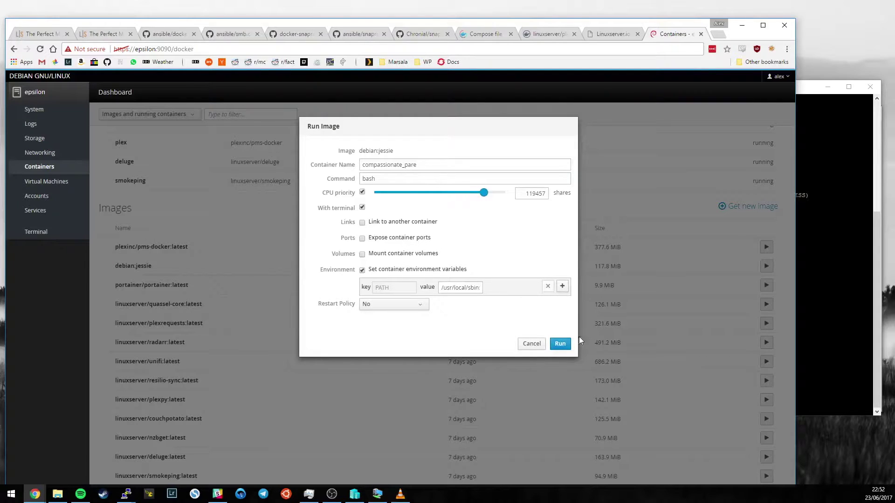
{"action": "left_click", "coordinate": [531, 344]}
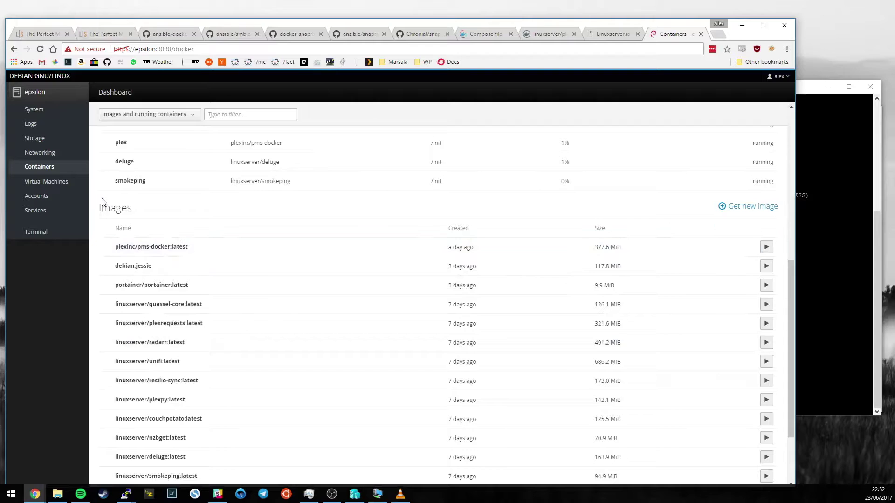
- Expand the smokeping container's details and scroll up to the CPU and memory graphs
{"action": "left_click", "coordinate": [104, 181]}
{"action": "scroll", "coordinate": [202, 272], "scroll_direction": "up", "scroll_amount": 2}
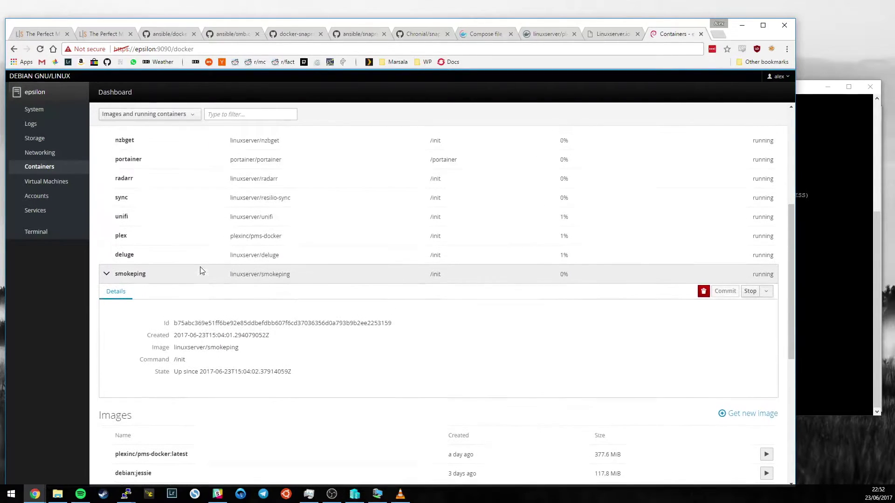
{"action": "scroll", "coordinate": [201, 272], "scroll_direction": "up", "scroll_amount": 5}
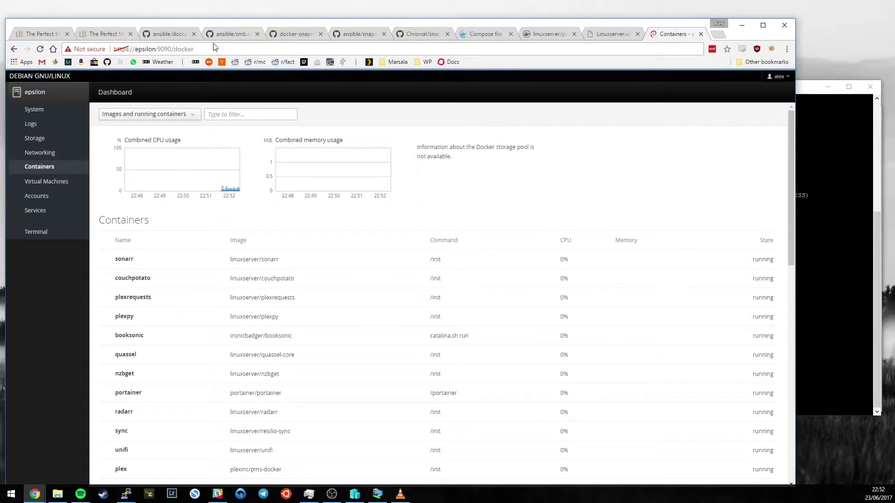
- View the empty Virtual Machines page, then the Accounts list and the root account's details
{"action": "left_click", "coordinate": [70, 182]}
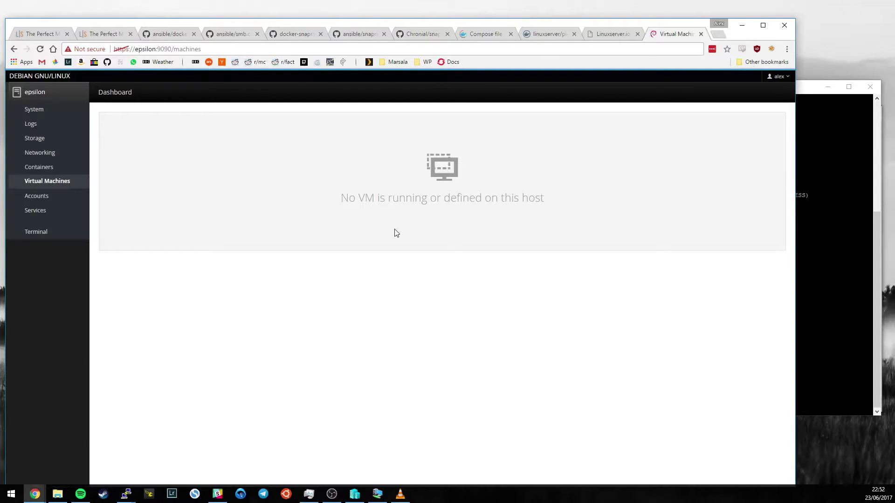
{"action": "left_click", "coordinate": [74, 195]}
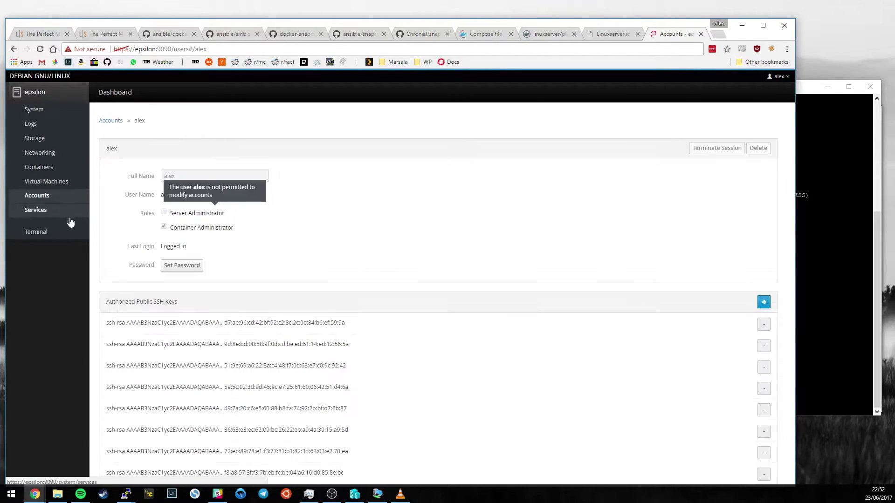
{"action": "left_click", "coordinate": [111, 120]}
{"action": "left_click", "coordinate": [276, 150]}
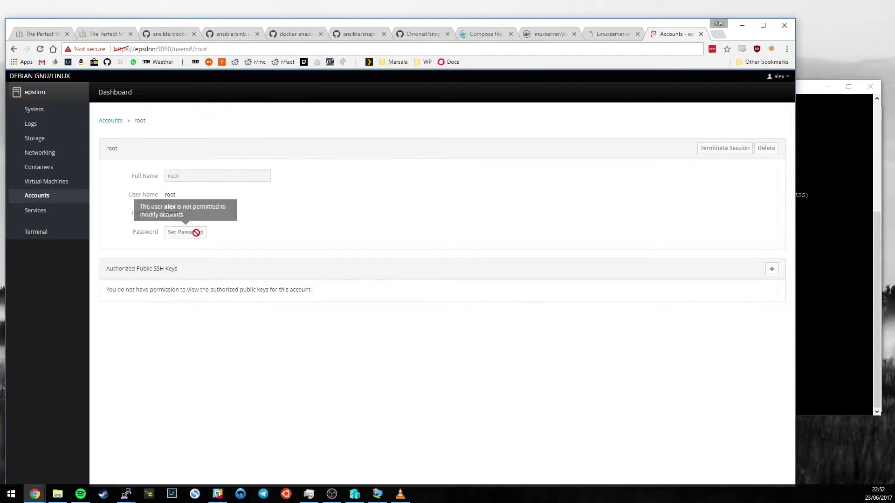
{"action": "key", "text": "alt+Left"}
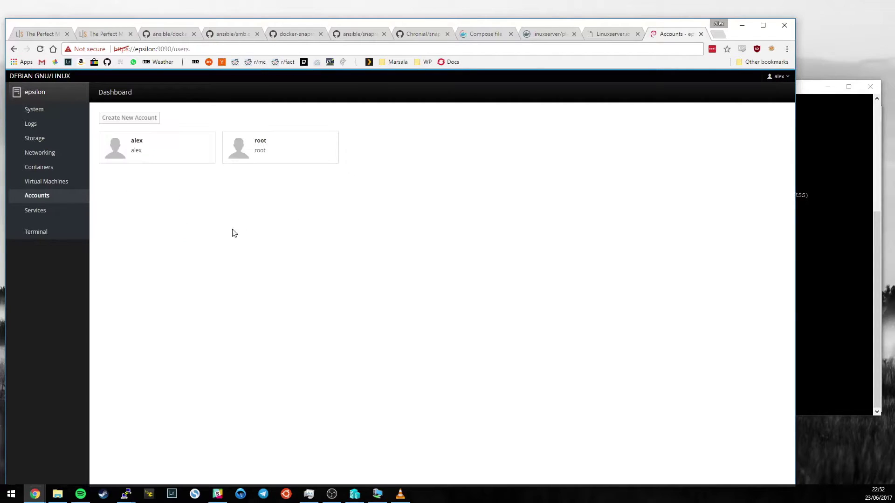
- Inspect the docker.service details from the Services list, then return to the System overview
{"action": "left_click", "coordinate": [36, 210]}
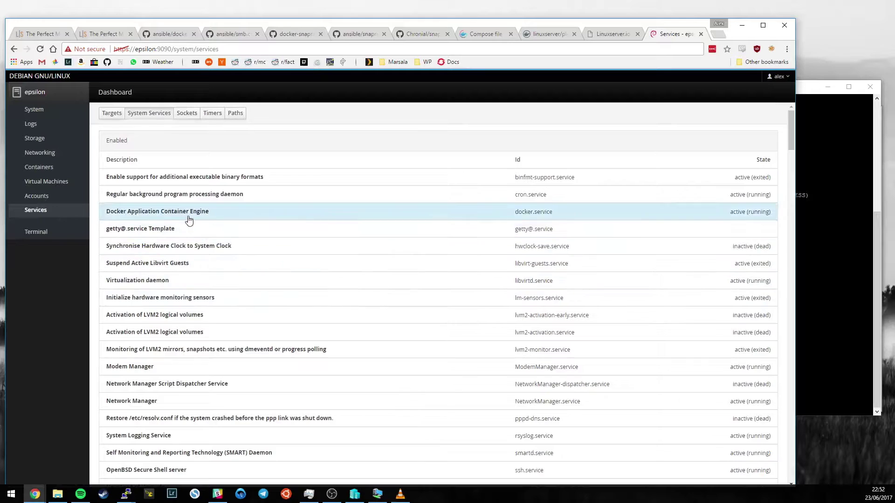
{"action": "left_click", "coordinate": [298, 212]}
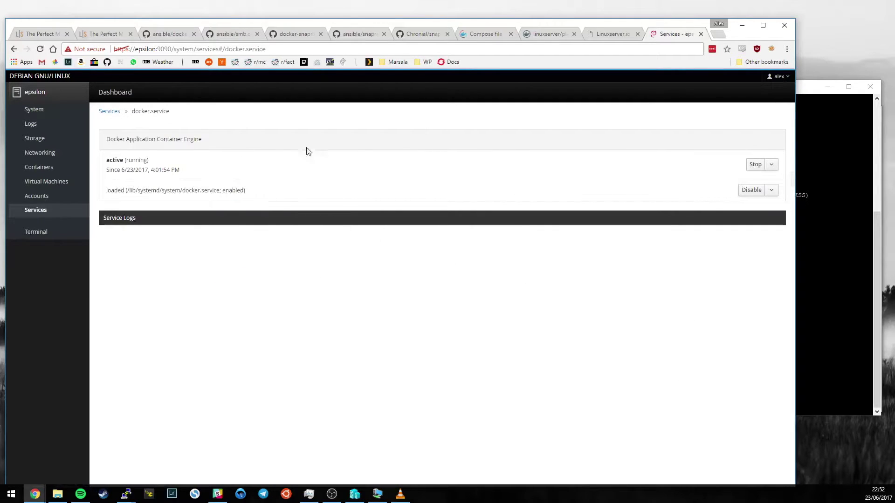
{"action": "left_click_drag", "start_coordinate": [112, 218], "coordinate": [219, 274]}
{"action": "left_click", "coordinate": [225, 278]}
{"action": "left_click", "coordinate": [48, 92]}
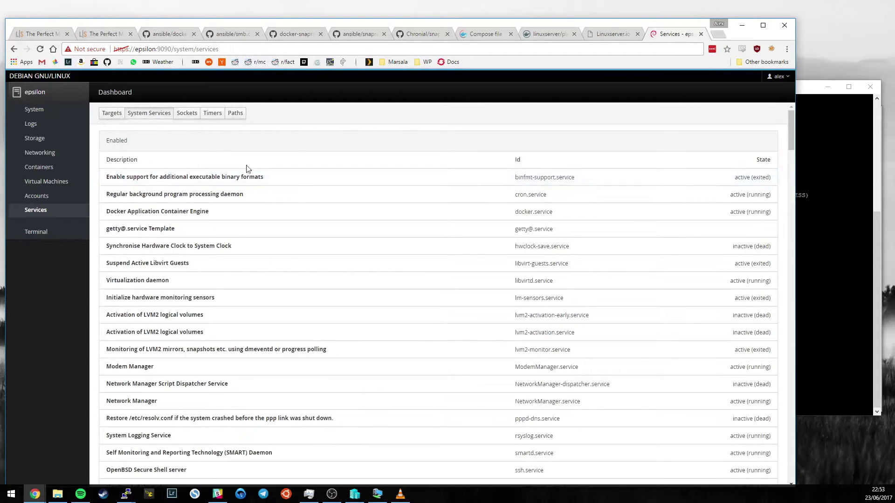
{"action": "left_click", "coordinate": [42, 111]}
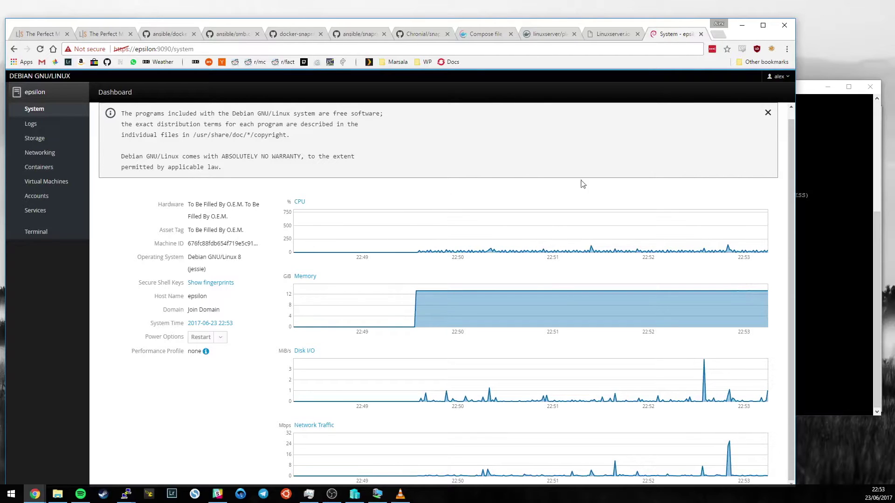
- Open the linuxserver.io media server guide article in the browser
{"action": "left_click", "coordinate": [797, 207]}
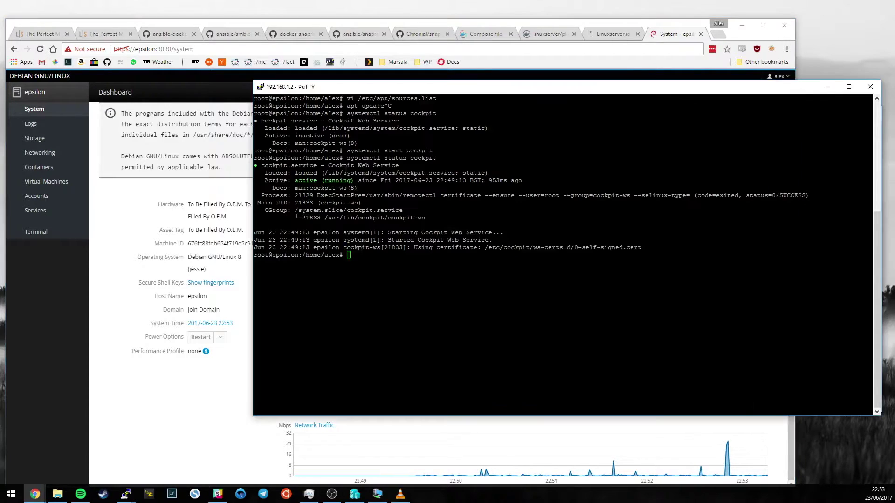
{"action": "left_click", "coordinate": [248, 212]}
{"action": "left_click", "coordinate": [103, 36]}
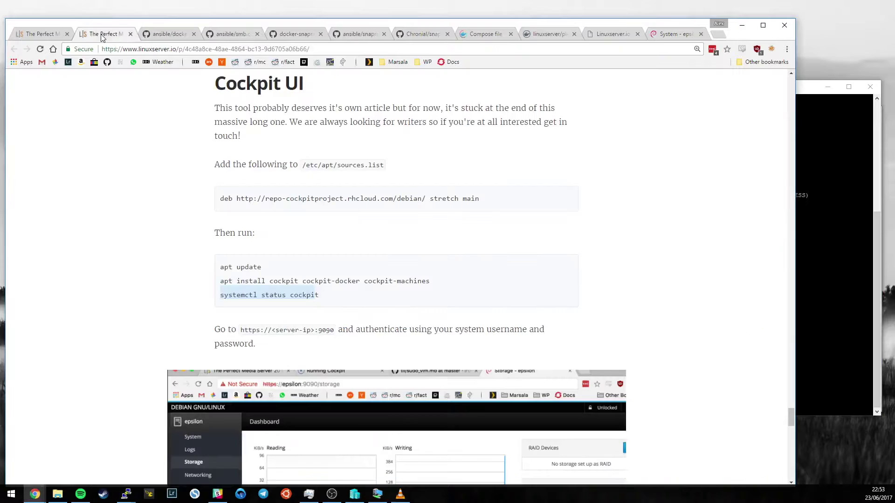
{"action": "scroll", "coordinate": [164, 311], "scroll_direction": "down", "scroll_amount": 13}
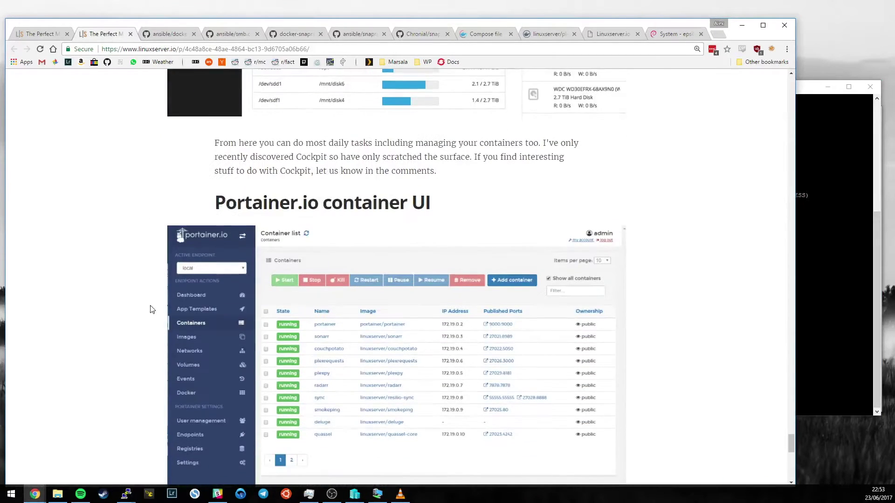
{"action": "left_click_drag", "start_coordinate": [425, 205], "coordinate": [168, 211]}
{"action": "left_click", "coordinate": [149, 223]}
- Scroll to the Portainer.io section and select its docker-compose snippet
{"action": "scroll", "coordinate": [136, 232], "scroll_direction": "down", "scroll_amount": 1}
{"action": "scroll", "coordinate": [135, 232], "scroll_direction": "down", "scroll_amount": 7}
{"action": "left_click_drag", "start_coordinate": [266, 366], "coordinate": [179, 237]}
{"action": "scroll", "coordinate": [140, 252], "scroll_direction": "up", "scroll_amount": 1}
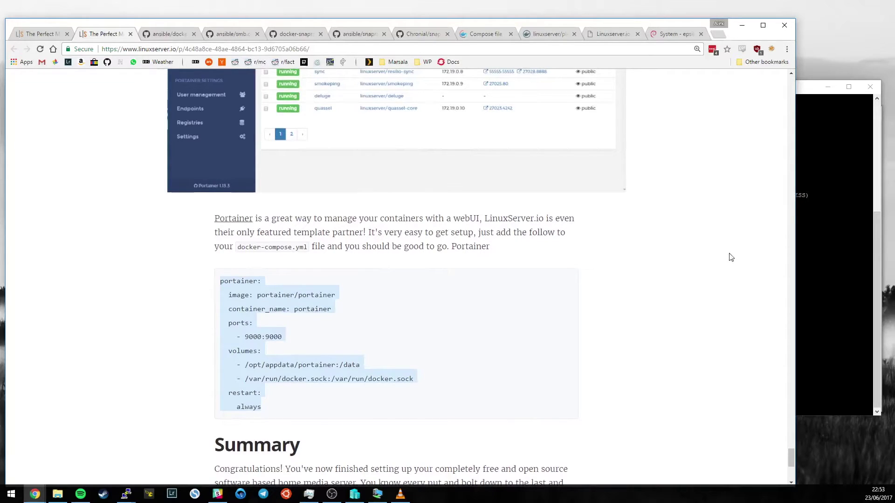
{"action": "left_click", "coordinate": [820, 271]}
- Leave the root shell and run sudo su to become root again
{"action": "type", "text": "exit"}
{"action": "key", "text": "Return"}
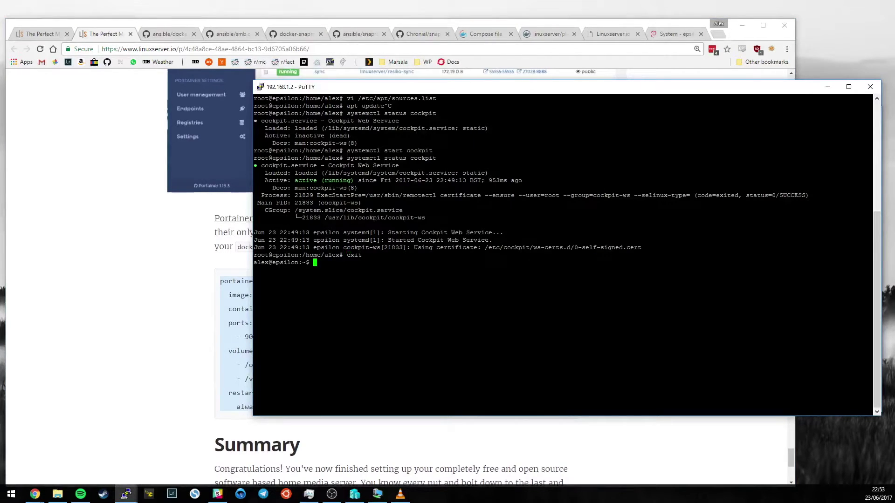
{"action": "type", "text": "si"}
{"action": "key", "text": "ctrl+c"}
{"action": "type", "text": "sidp"}
{"action": "key", "text": "ctrl+c"}
{"action": "type", "text": "s"}
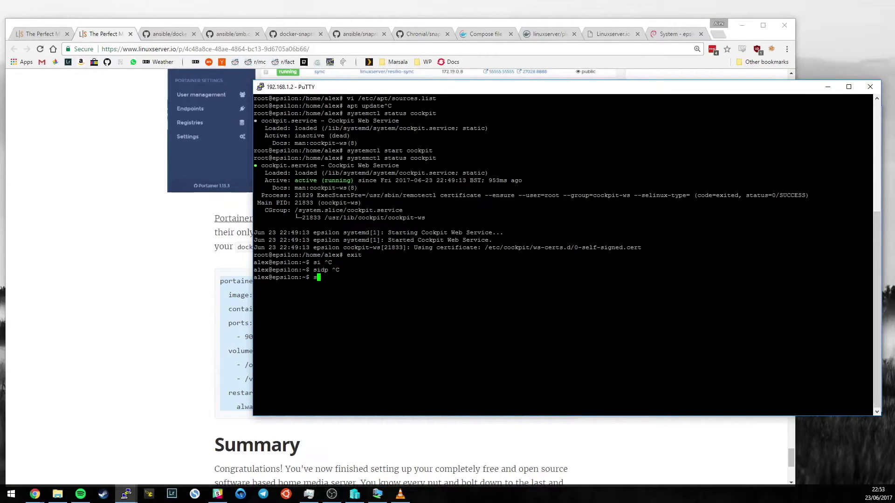
{"action": "type", "text": "udo su"}
{"action": "key", "text": "Return"}
- Enter the sudo password and open the /opt docker-compose file in vi at its end
{"action": "key", "text": "Return"}
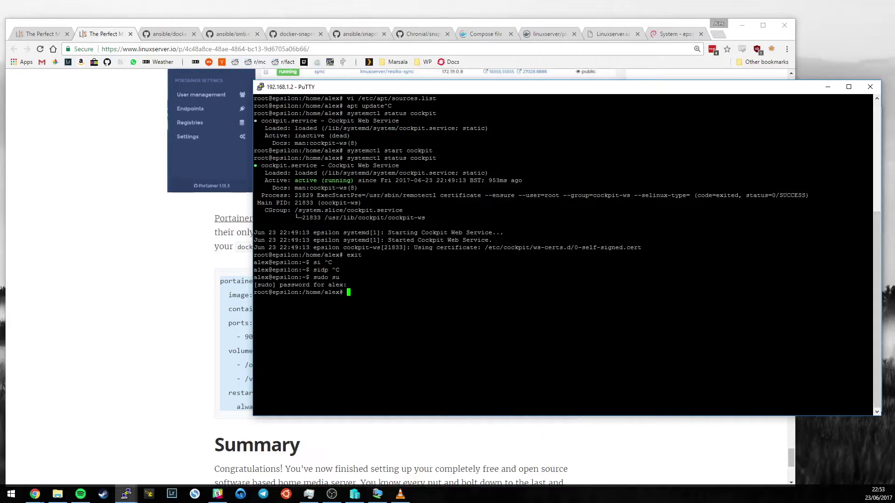
{"action": "type", "text": "vi /opt/dock"}
{"action": "key", "text": "Tab"}
{"action": "key", "text": "Return"}
{"action": "key", "text": "shift+g"}
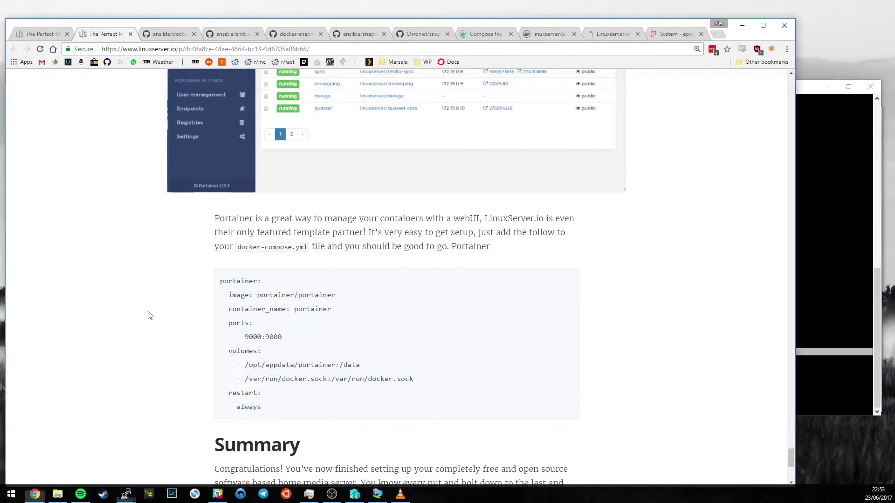
{"action": "left_click", "coordinate": [150, 313]}
- Load the server address on port 9000 over plain http instead of https
{"action": "left_click", "coordinate": [660, 36]}
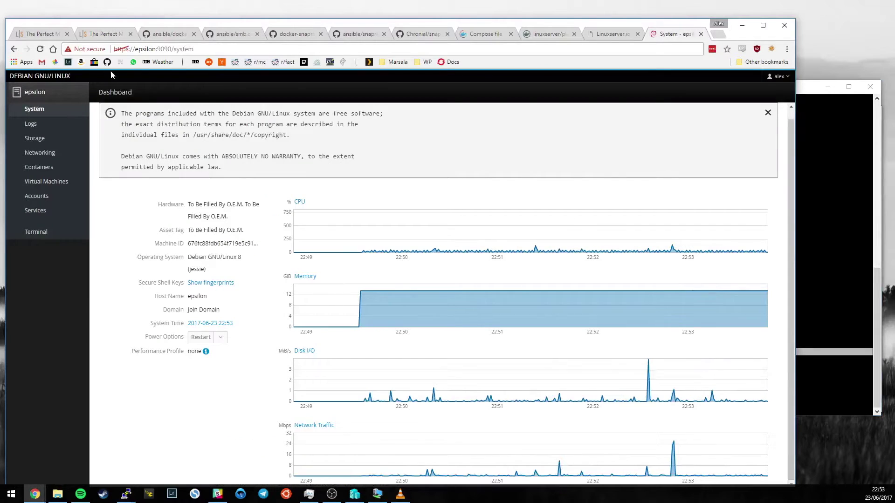
{"action": "left_click_drag", "start_coordinate": [162, 49], "coordinate": [195, 49]}
{"action": "type", "text": "00"}
{"action": "key", "text": "Return"}
{"action": "left_click_drag", "start_coordinate": [95, 49], "coordinate": [9, 56]}
{"action": "key", "text": "BackSpace"}
{"action": "key", "text": "Return"}
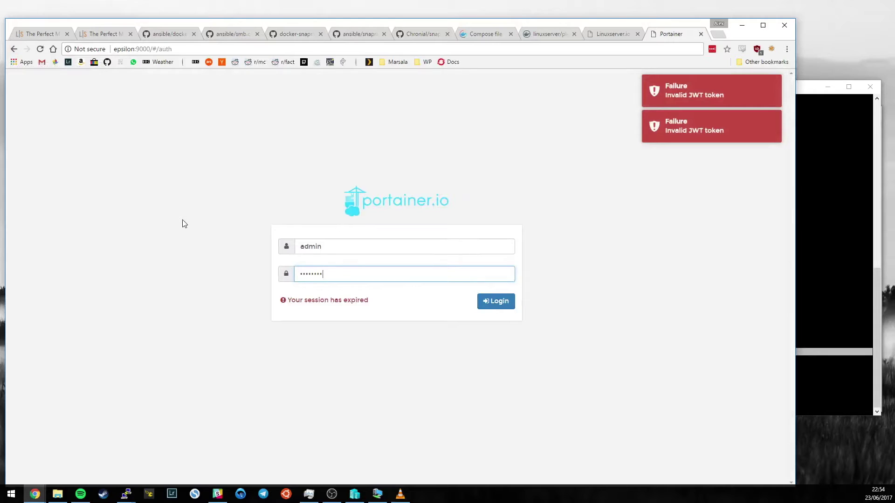
- Log in to Portainer and keep local as the active endpoint
{"action": "key", "text": "Return"}
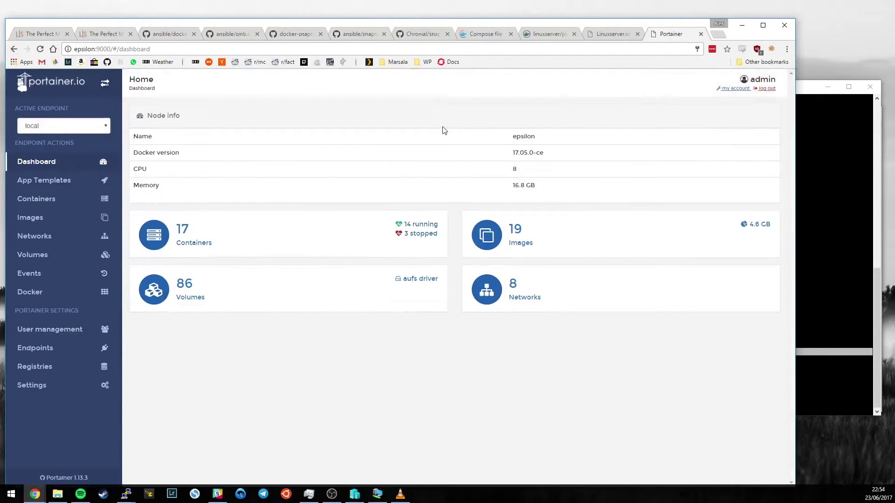
{"action": "left_click", "coordinate": [94, 127]}
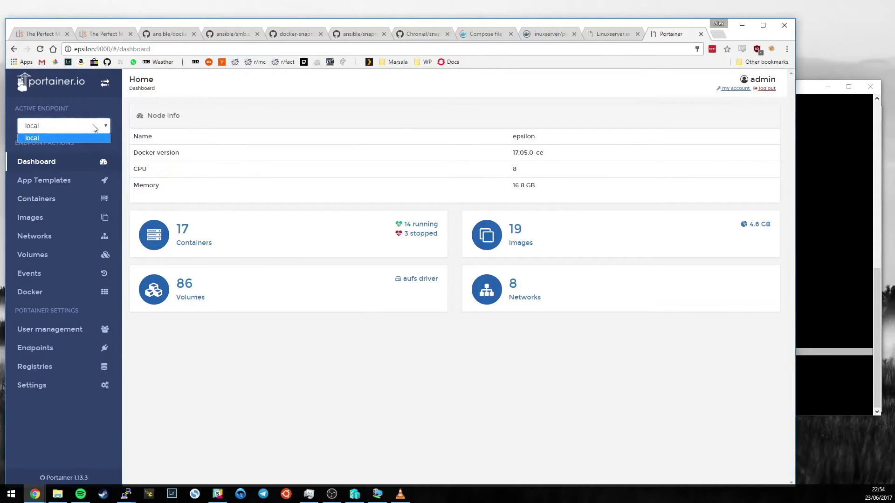
{"action": "left_click", "coordinate": [95, 127]}
- Check the compose file's docker.sock volume line, then review Docker version, CPU and memory on the dashboard
{"action": "left_click", "coordinate": [813, 87]}
{"action": "triple_click", "coordinate": [356, 389]}
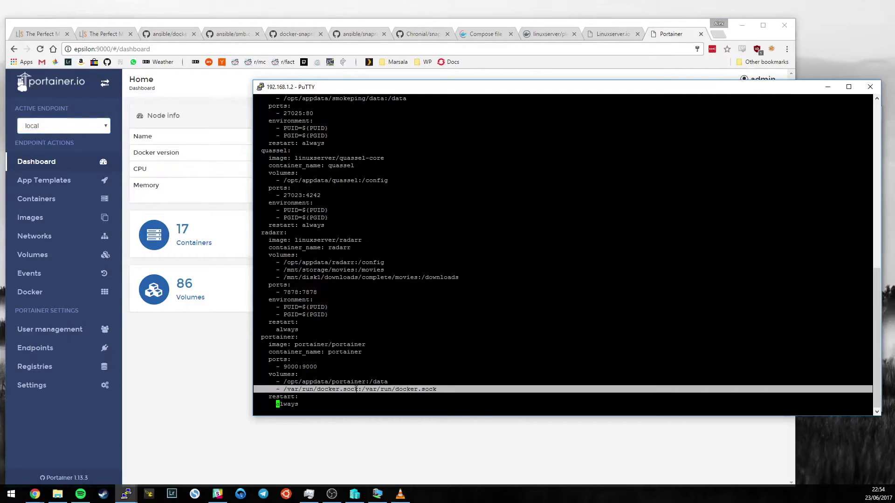
{"action": "left_click", "coordinate": [171, 397]}
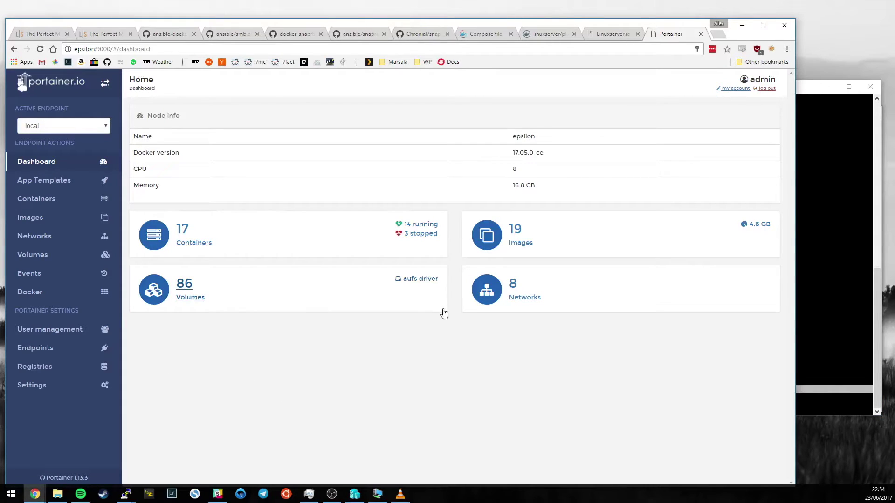
{"action": "left_click_drag", "start_coordinate": [558, 155], "coordinate": [479, 155]}
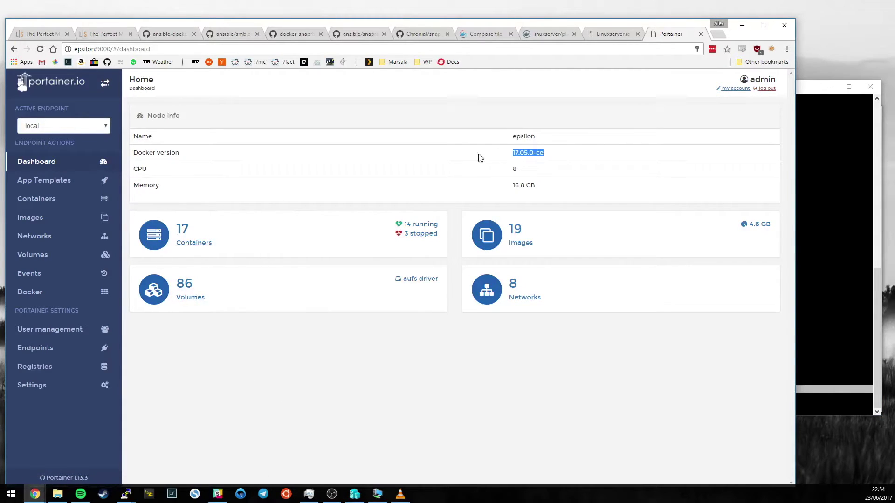
{"action": "left_click_drag", "start_coordinate": [525, 172], "coordinate": [446, 169]}
{"action": "left_click_drag", "start_coordinate": [538, 192], "coordinate": [461, 170]}
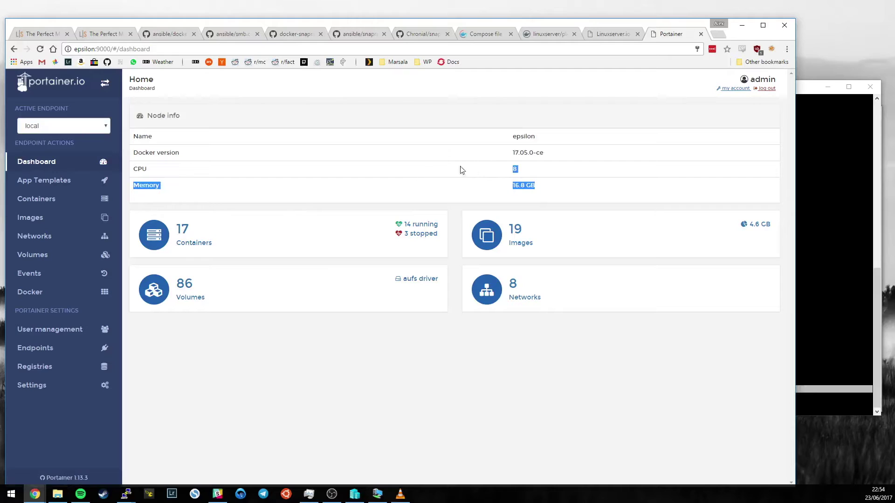
{"action": "left_click", "coordinate": [517, 136]}
- Open the sync container from page 2 of containers, view its stats, and return to the list
{"action": "left_click", "coordinate": [56, 200]}
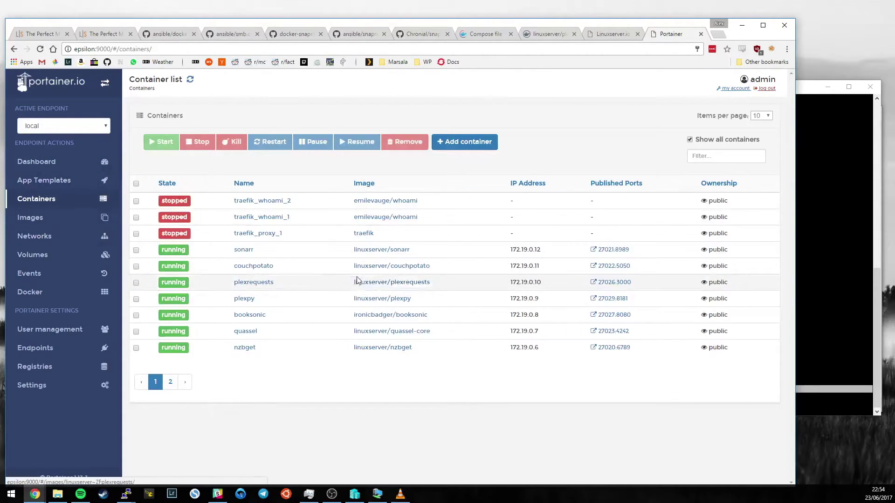
{"action": "left_click", "coordinate": [170, 382]}
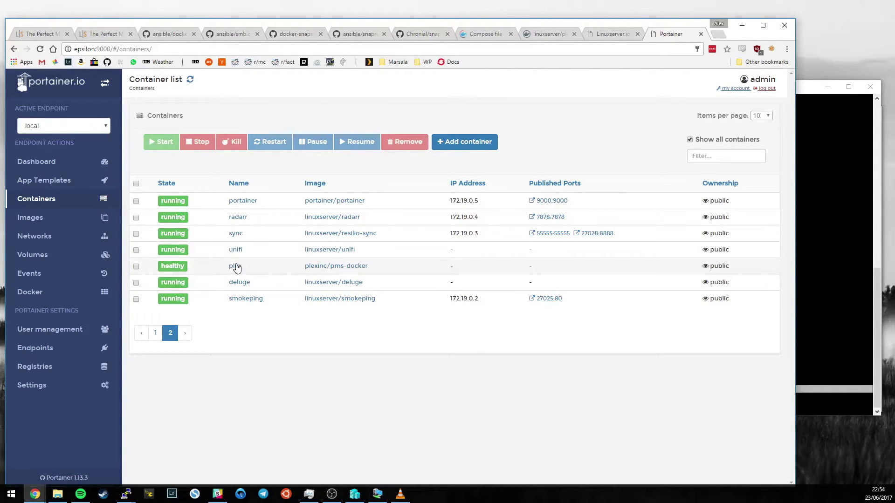
{"action": "left_click", "coordinate": [235, 234]}
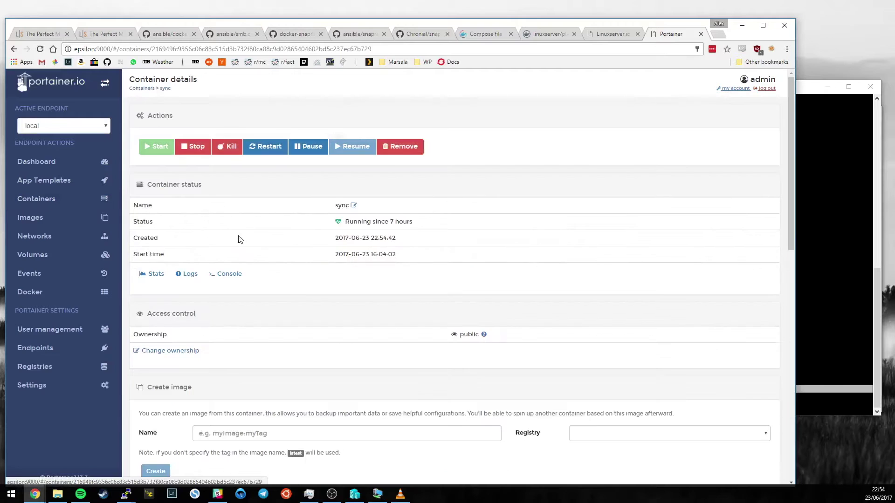
{"action": "left_click", "coordinate": [155, 274]}
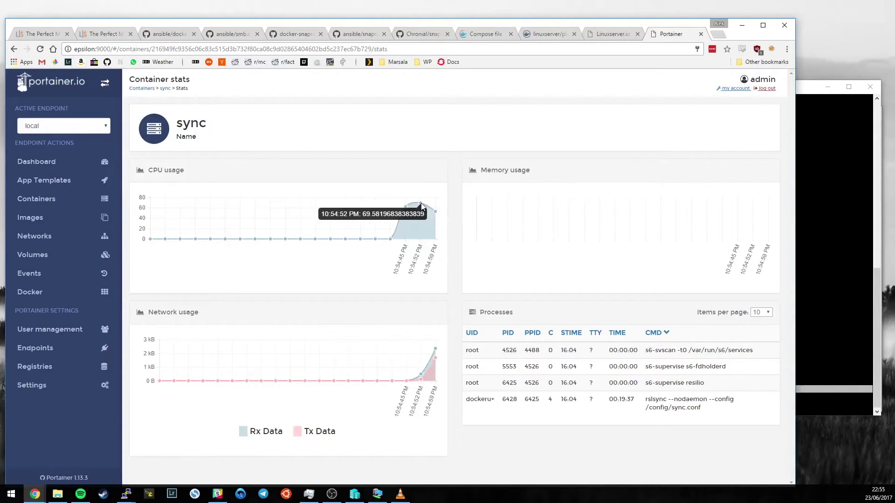
{"action": "left_click", "coordinate": [66, 201]}
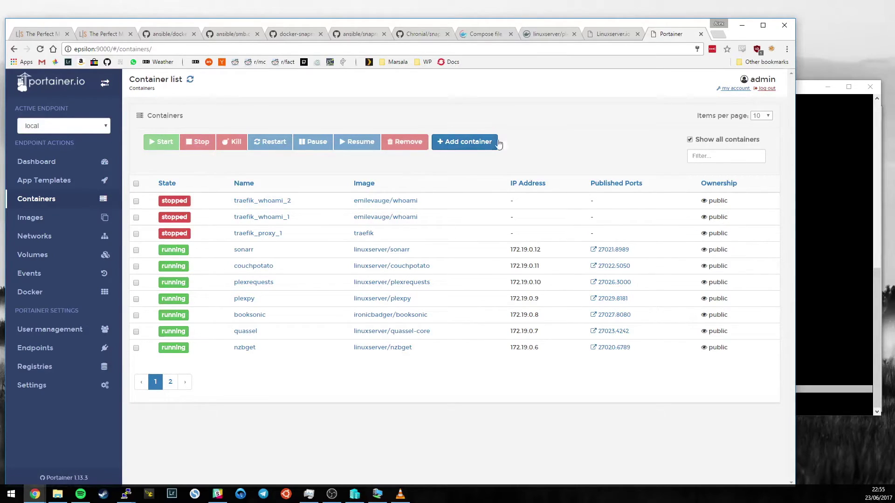
- Start a new container with access control left on Administrators only
{"action": "left_click", "coordinate": [497, 142]}
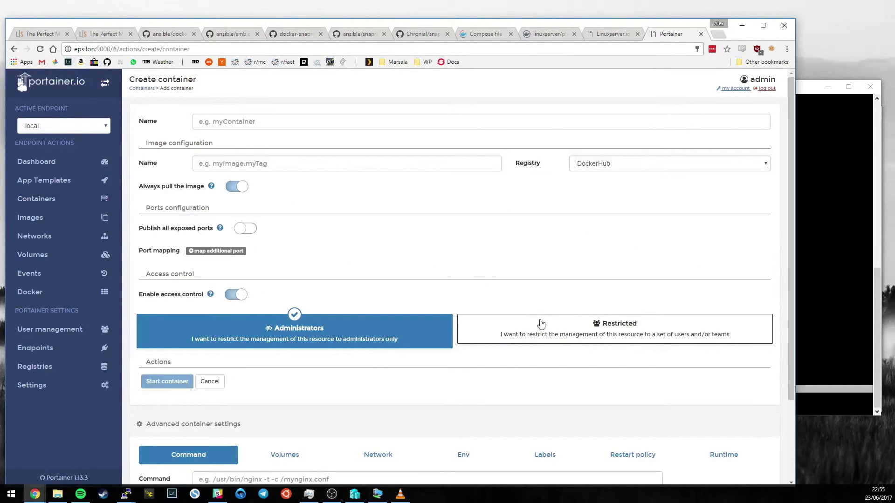
{"action": "left_click", "coordinate": [513, 342]}
{"action": "left_click", "coordinate": [391, 334]}
{"action": "scroll", "coordinate": [438, 303], "scroll_direction": "down", "scroll_amount": 3}
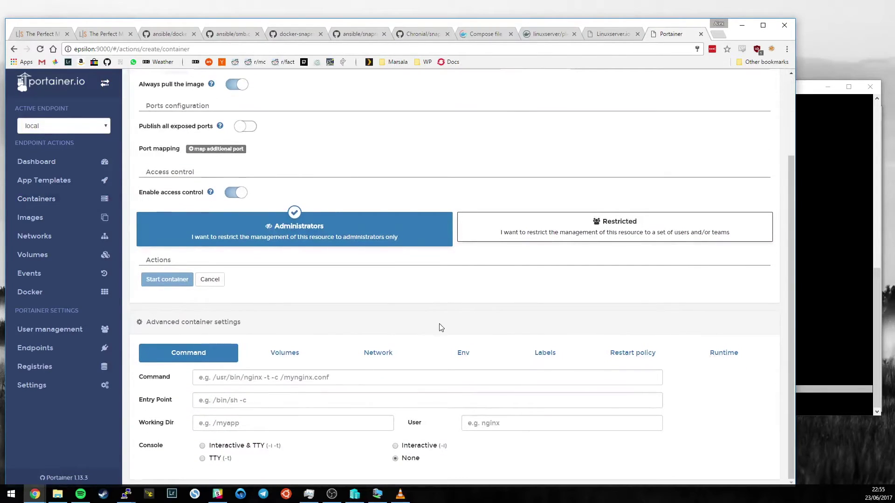
- Browse the Env, Runtime, Labels, Network, Volumes and Command settings of the new container form
{"action": "left_click", "coordinate": [482, 357]}
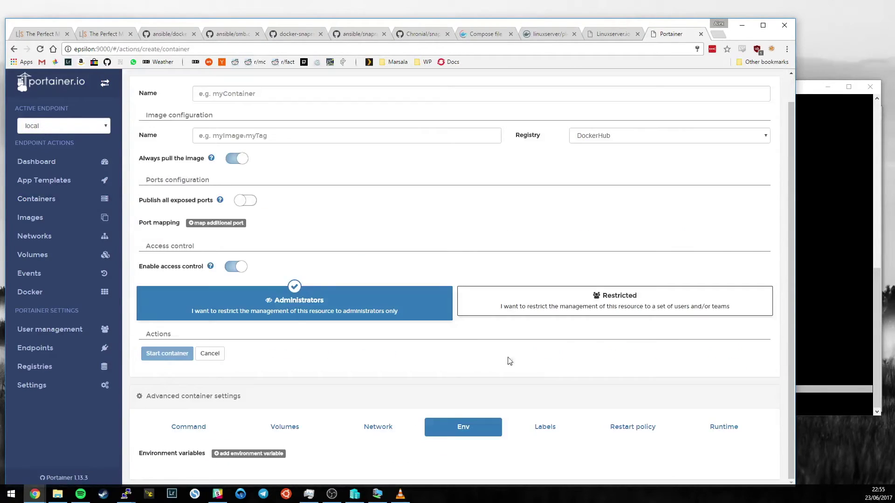
{"action": "left_click", "coordinate": [722, 431]}
{"action": "left_click", "coordinate": [564, 410]}
{"action": "left_click", "coordinate": [386, 426]}
{"action": "scroll", "coordinate": [285, 320], "scroll_direction": "down", "scroll_amount": 1}
{"action": "left_click", "coordinate": [287, 312]}
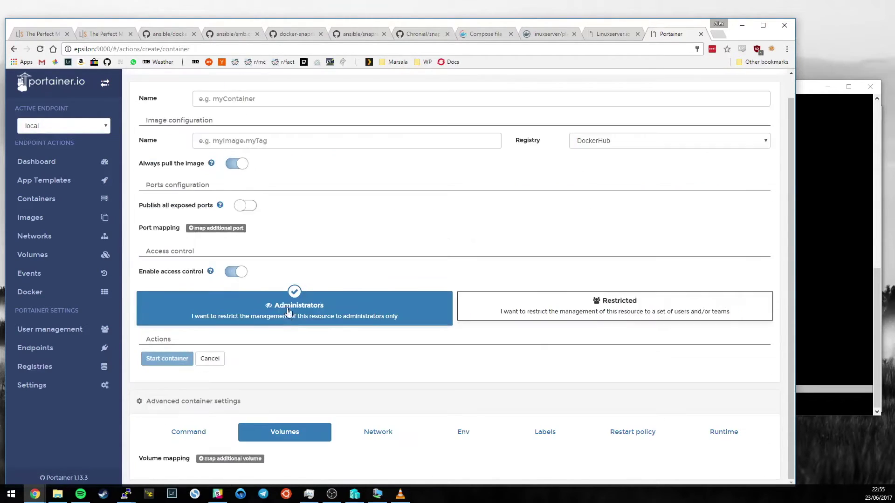
{"action": "scroll", "coordinate": [288, 264], "scroll_direction": "up", "scroll_amount": 1}
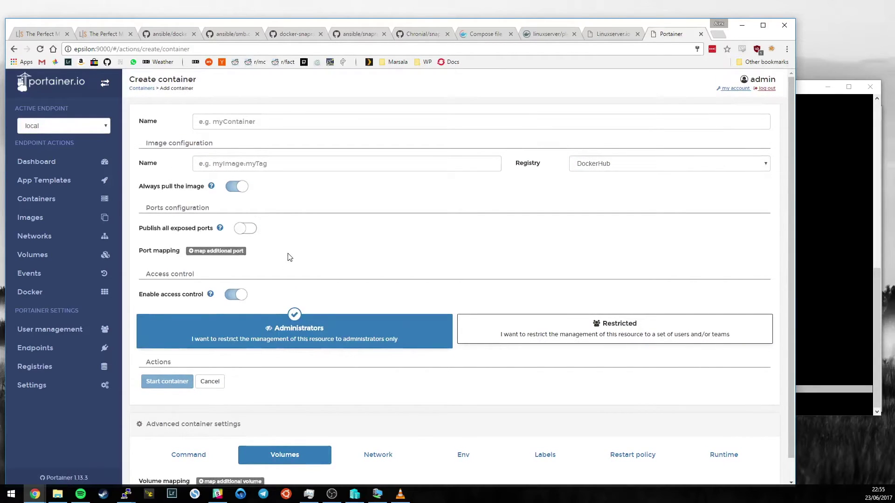
{"action": "left_click", "coordinate": [196, 455]}
{"action": "scroll", "coordinate": [251, 372], "scroll_direction": "down", "scroll_amount": 2}
{"action": "left_click", "coordinate": [254, 380]}
- Visit Networks, Volumes page 7, Events and the Docker engine overview, then Registries
{"action": "left_click", "coordinate": [72, 238]}
{"action": "left_click", "coordinate": [53, 261]}
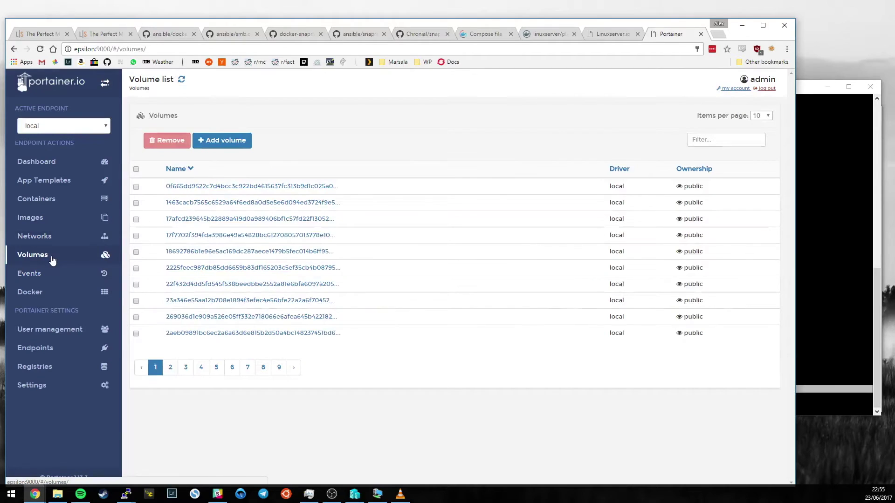
{"action": "left_click", "coordinate": [218, 368]}
{"action": "left_click", "coordinate": [249, 369]}
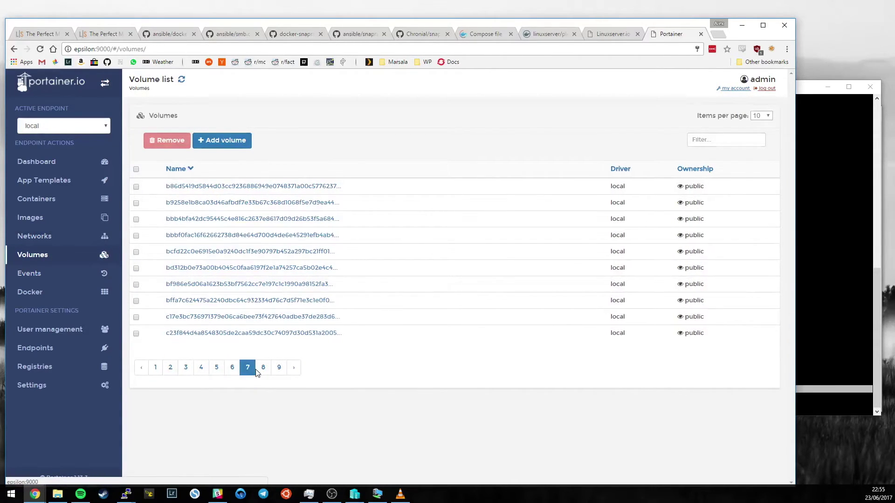
{"action": "left_click", "coordinate": [79, 280]}
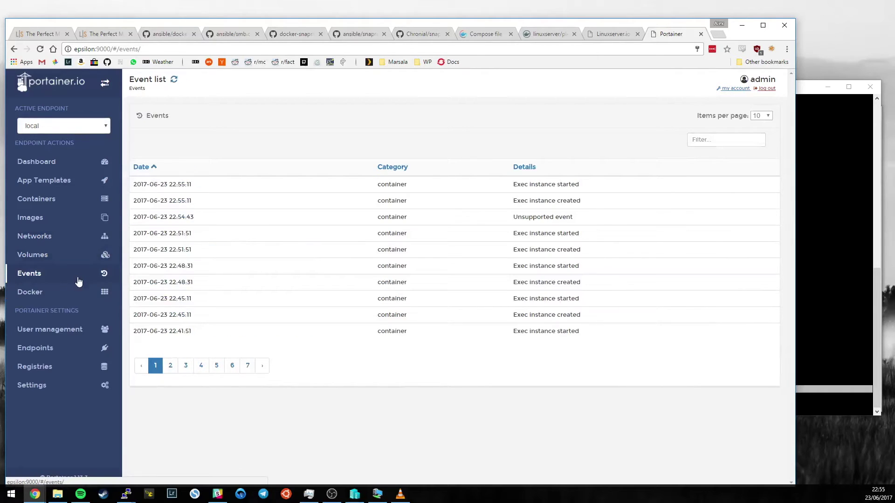
{"action": "left_click", "coordinate": [72, 293]}
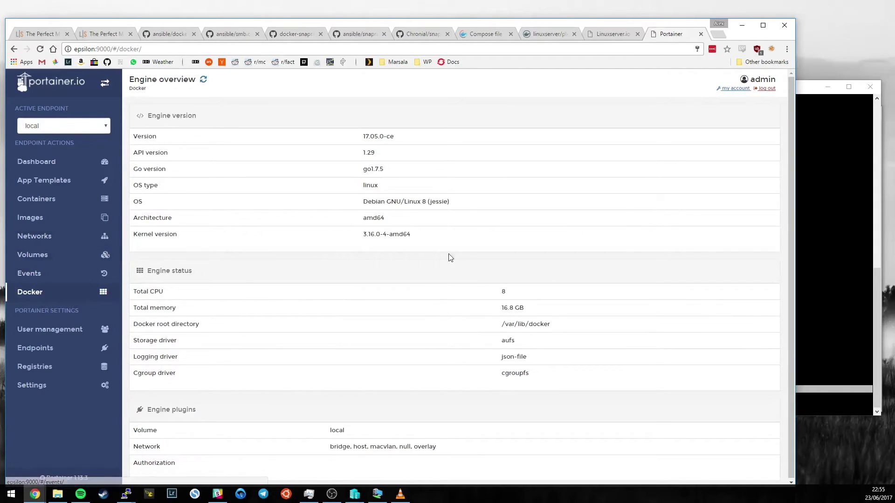
{"action": "left_click", "coordinate": [61, 368]}
- Browse the app templates, comparing the LinuxServer.io collection with the default list
{"action": "left_click", "coordinate": [70, 182]}
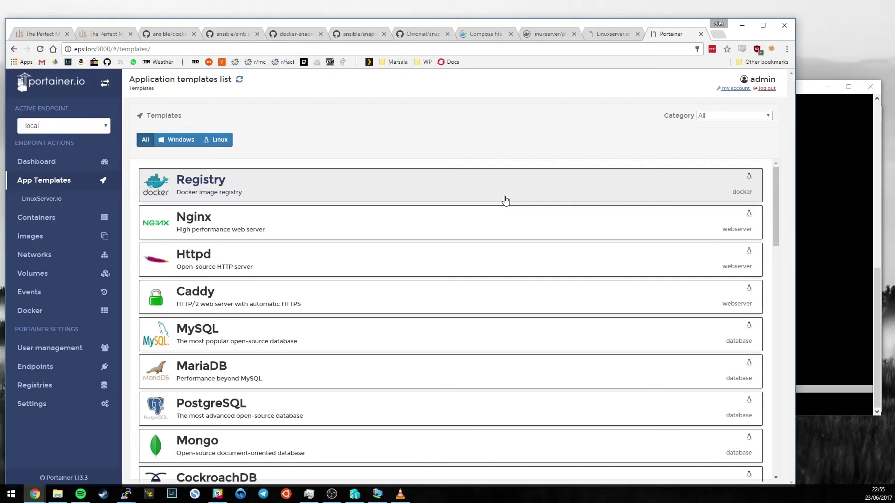
{"action": "scroll", "coordinate": [483, 206], "scroll_direction": "down", "scroll_amount": 9}
{"action": "scroll", "coordinate": [412, 312], "scroll_direction": "down", "scroll_amount": 1}
{"action": "left_click", "coordinate": [77, 203]}
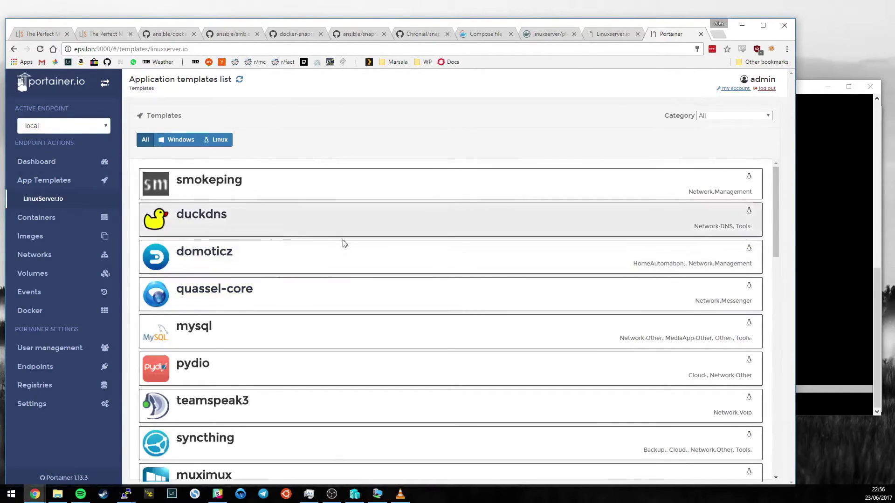
{"action": "left_click", "coordinate": [93, 180]}
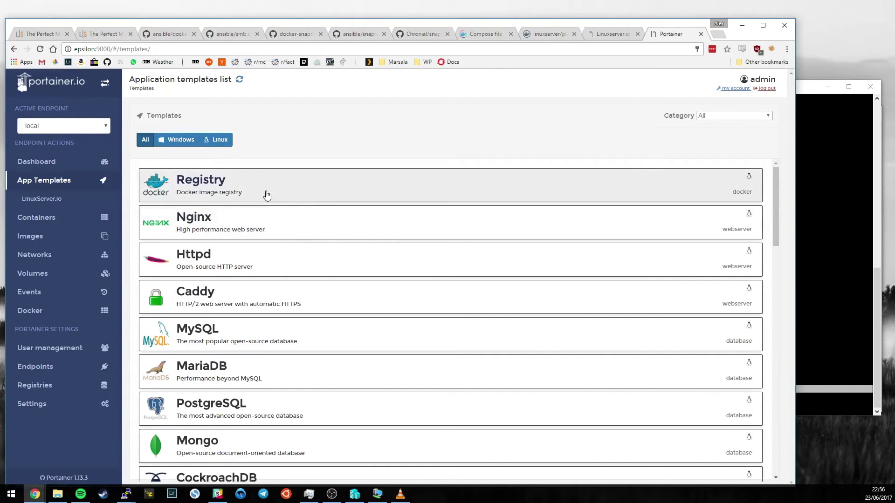
{"action": "scroll", "coordinate": [241, 303], "scroll_direction": "down", "scroll_amount": 3}
{"action": "scroll", "coordinate": [241, 303], "scroll_direction": "down", "scroll_amount": 2}
{"action": "scroll", "coordinate": [298, 322], "scroll_direction": "down", "scroll_amount": 2}
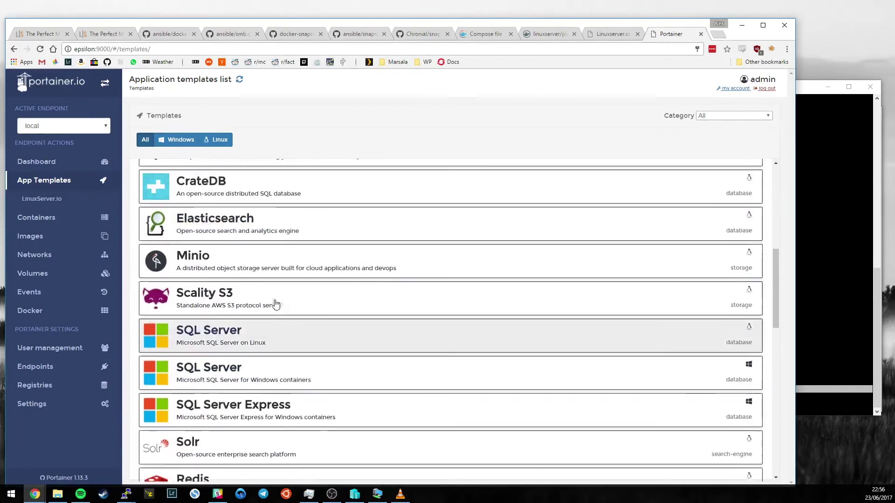
{"action": "scroll", "coordinate": [275, 335], "scroll_direction": "down", "scroll_amount": 1}
{"action": "scroll", "coordinate": [275, 335], "scroll_direction": "down", "scroll_amount": 4}
{"action": "scroll", "coordinate": [274, 334], "scroll_direction": "down", "scroll_amount": 5}
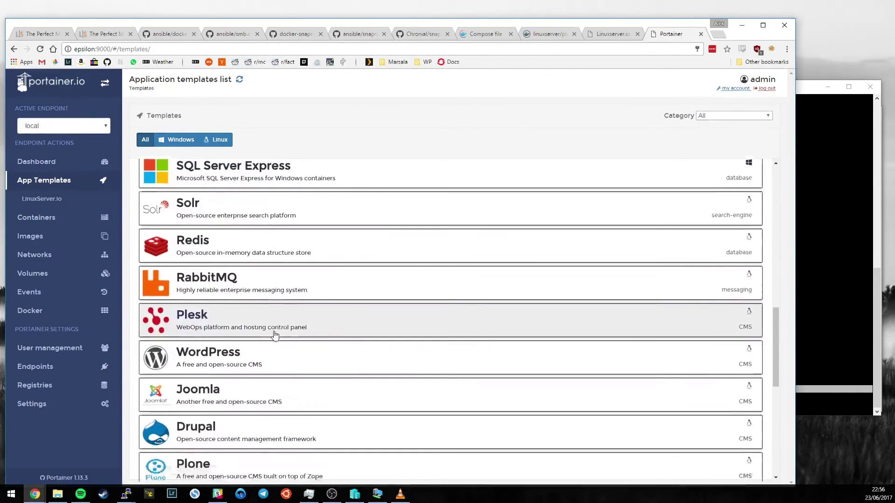
{"action": "scroll", "coordinate": [278, 367], "scroll_direction": "down", "scroll_amount": 3}
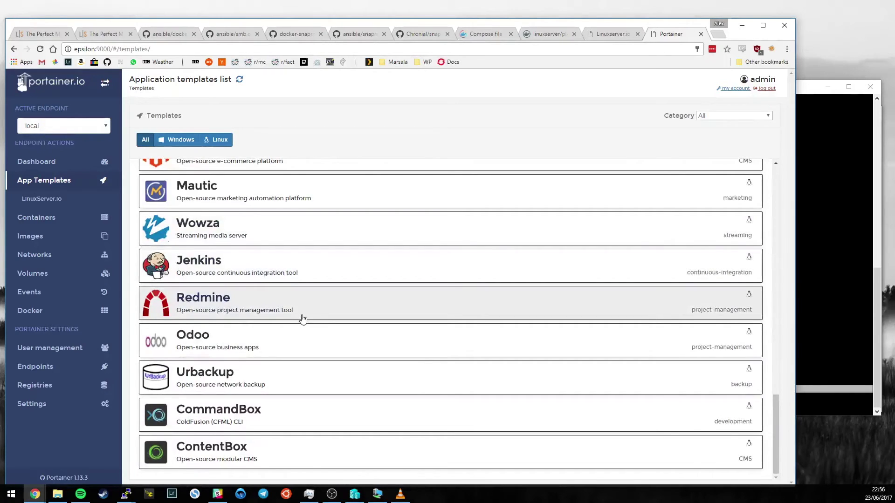
{"action": "scroll", "coordinate": [302, 319], "scroll_direction": "up", "scroll_amount": 2}
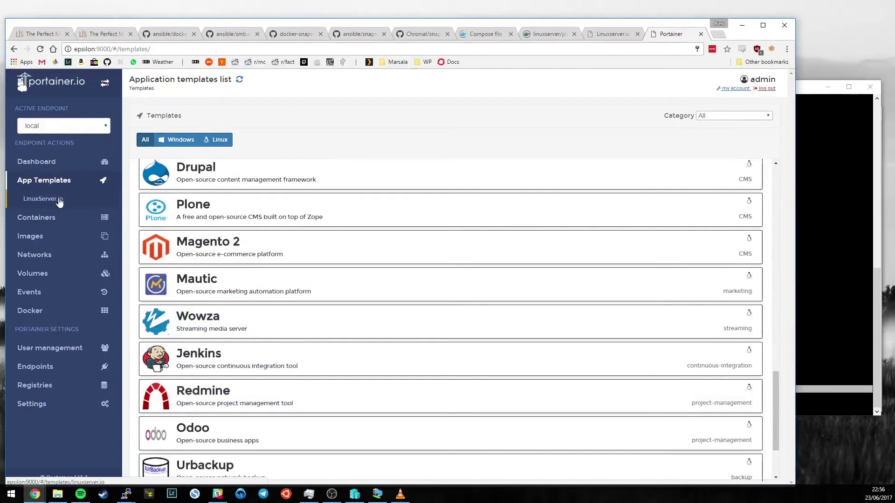
- Switch to the LinuxServer.io templates and filter the category to Network:Web
{"action": "left_click", "coordinate": [59, 199]}
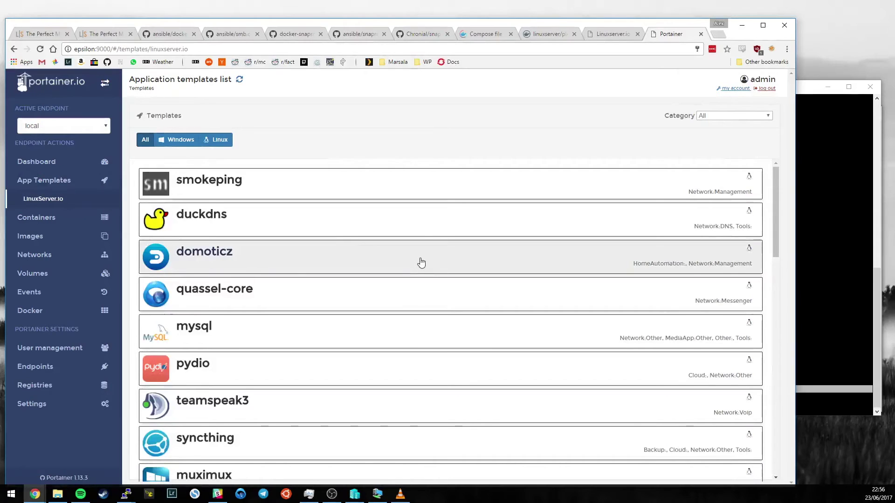
{"action": "scroll", "coordinate": [296, 330], "scroll_direction": "down", "scroll_amount": 5}
{"action": "scroll", "coordinate": [310, 316], "scroll_direction": "down", "scroll_amount": 4}
{"action": "scroll", "coordinate": [310, 315], "scroll_direction": "up", "scroll_amount": 4}
{"action": "left_click", "coordinate": [715, 117]}
{"action": "scroll", "coordinate": [726, 207], "scroll_direction": "down", "scroll_amount": 2}
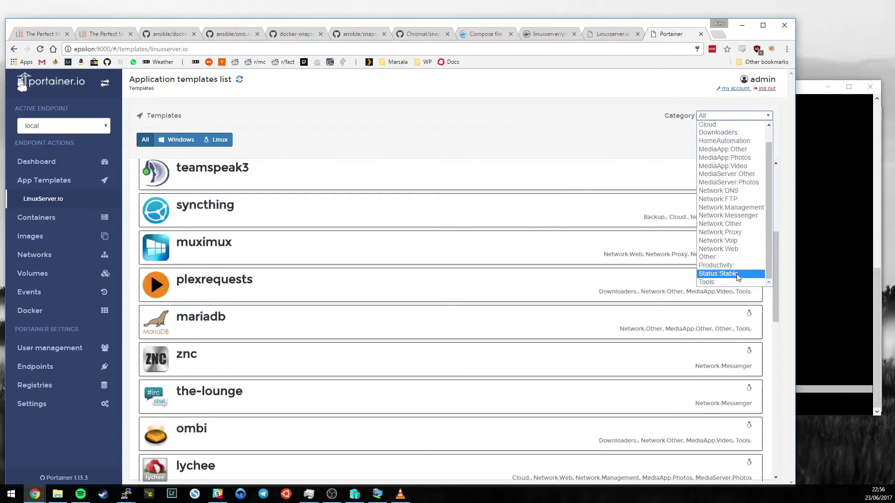
{"action": "scroll", "coordinate": [736, 182], "scroll_direction": "up", "scroll_amount": 2}
{"action": "scroll", "coordinate": [736, 182], "scroll_direction": "down", "scroll_amount": 2}
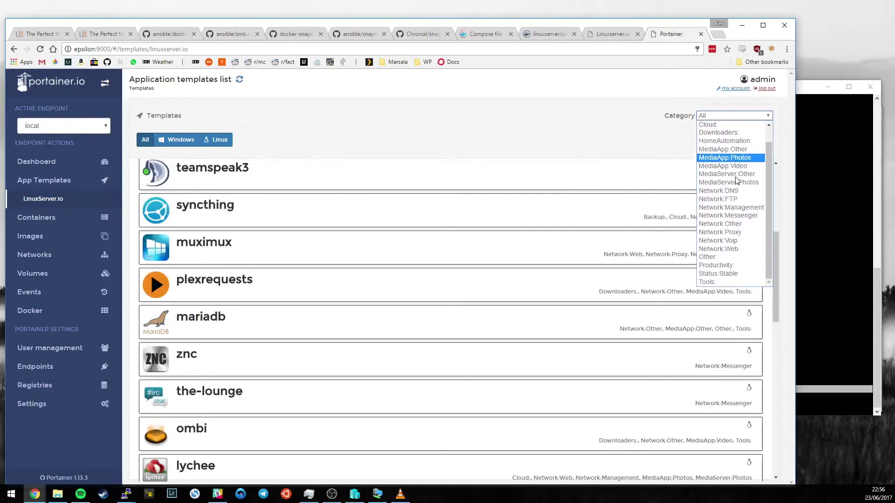
{"action": "left_click", "coordinate": [735, 251]}
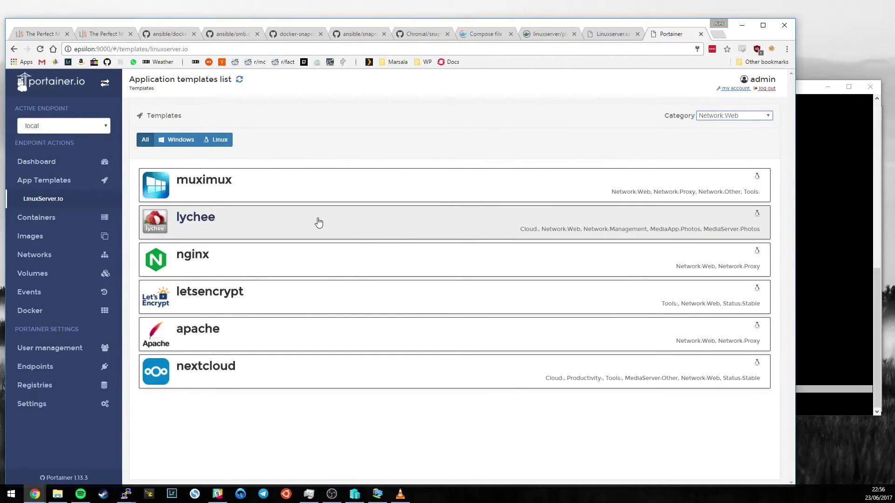
- Open the lychee template form and look over its Name, PUID and PGID fields
{"action": "left_click", "coordinate": [318, 222]}
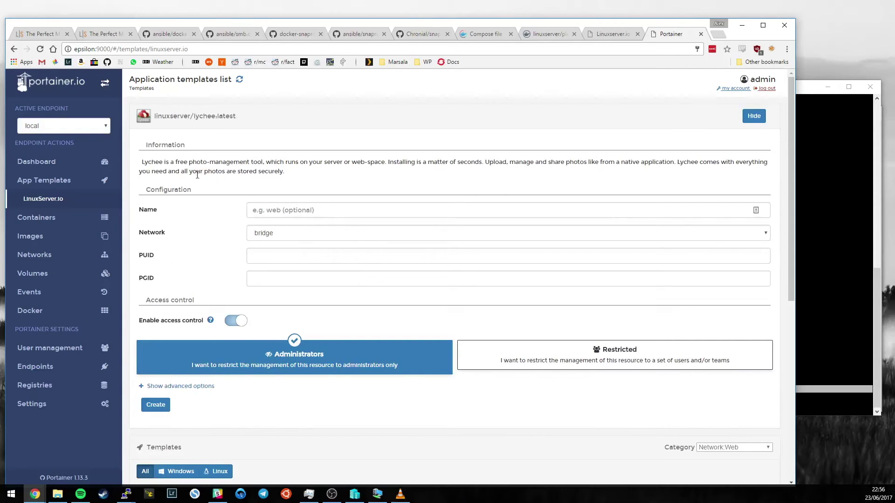
{"action": "left_click_drag", "start_coordinate": [191, 163], "coordinate": [339, 178]}
{"action": "left_click", "coordinate": [257, 216]}
{"action": "left_click", "coordinate": [287, 217]}
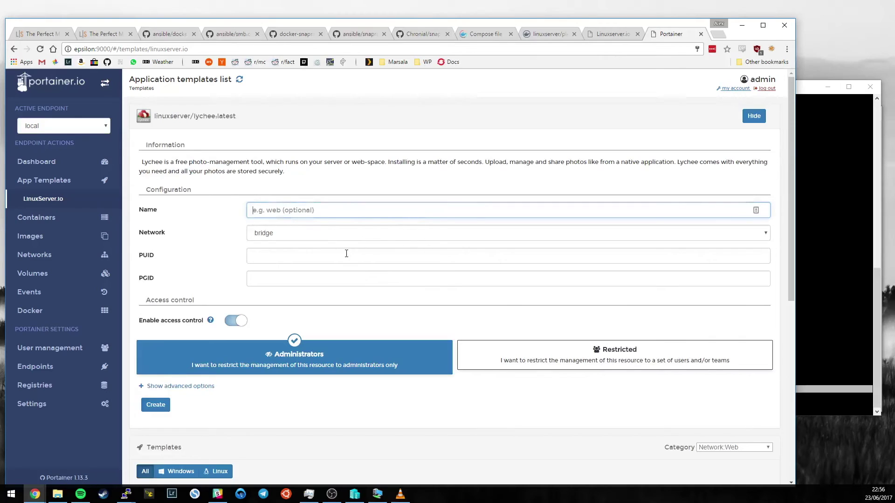
{"action": "left_click", "coordinate": [347, 254]}
{"action": "left_click", "coordinate": [292, 280]}
- Reveal advanced options showing container port 80 and the /config and /pictures volumes
{"action": "scroll", "coordinate": [322, 289], "scroll_direction": "down", "scroll_amount": 7}
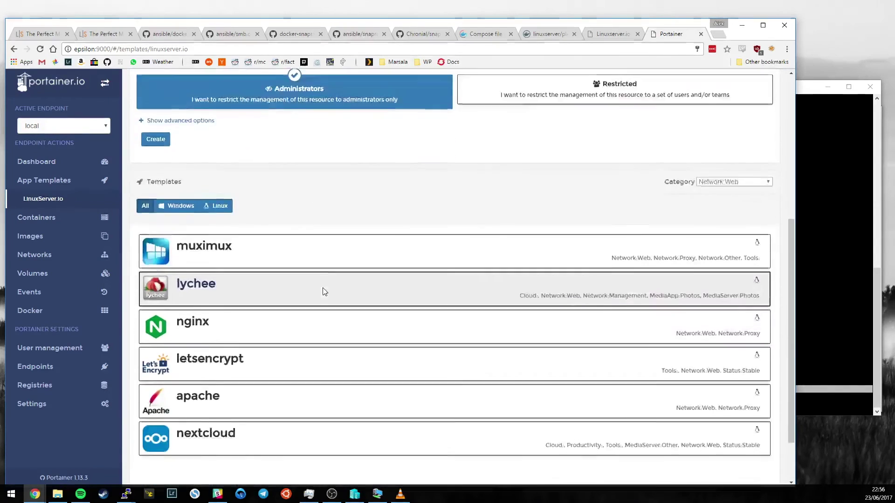
{"action": "scroll", "coordinate": [323, 292], "scroll_direction": "up", "scroll_amount": 5}
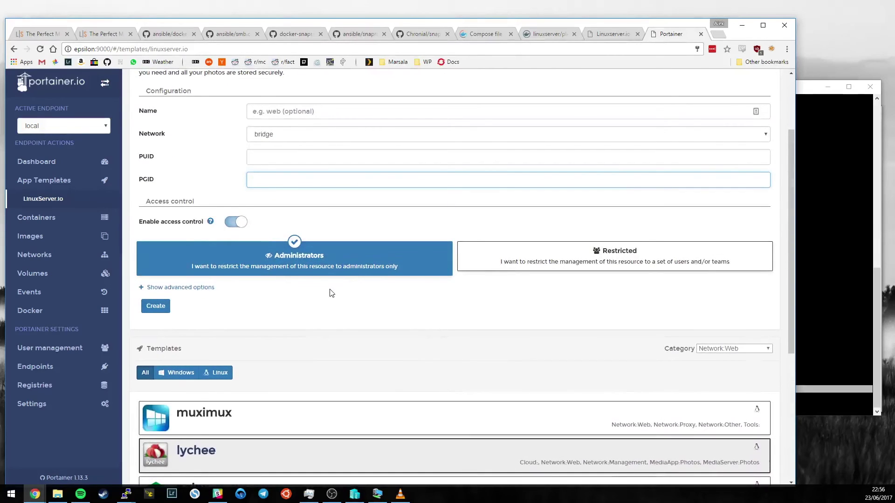
{"action": "scroll", "coordinate": [332, 293], "scroll_direction": "up", "scroll_amount": 1}
{"action": "left_click", "coordinate": [195, 331]}
{"action": "scroll", "coordinate": [326, 345], "scroll_direction": "down", "scroll_amount": 3}
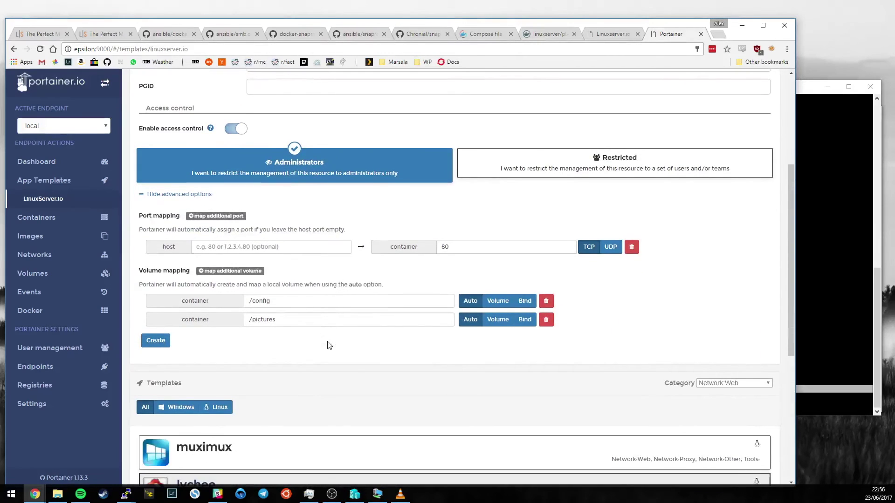
{"action": "left_click_drag", "start_coordinate": [286, 320], "coordinate": [241, 326]}
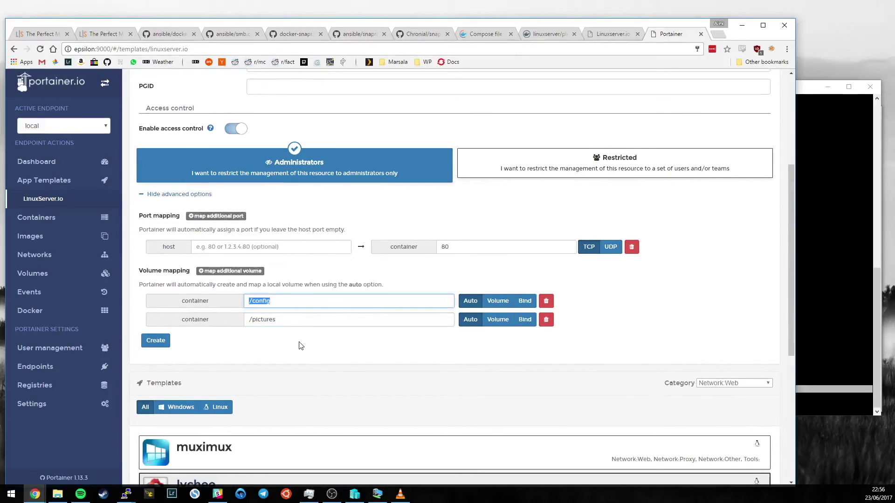
{"action": "left_click", "coordinate": [300, 344]}
{"action": "scroll", "coordinate": [372, 334], "scroll_direction": "up", "scroll_amount": 4}
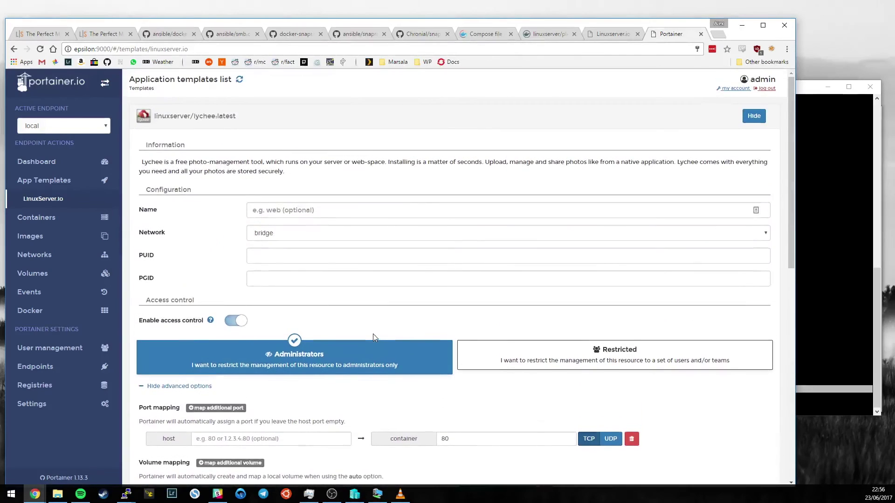
- Return to the Portainer Home dashboard and briefly check its Containers, Volumes and Images lists, coming back each time
{"action": "left_click", "coordinate": [37, 161]}
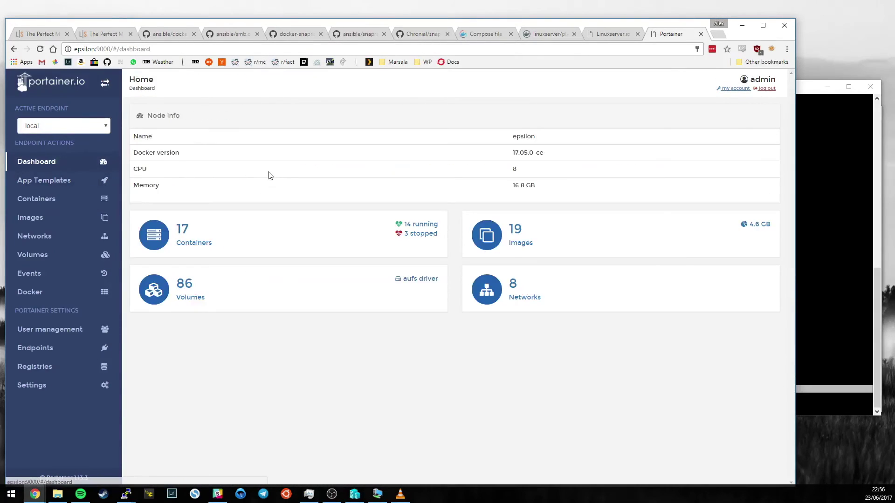
{"action": "left_click", "coordinate": [186, 237]}
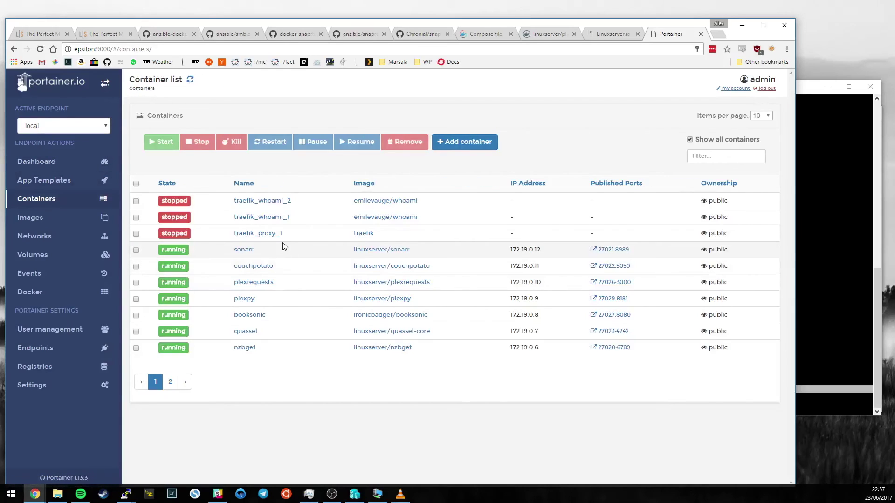
{"action": "key", "text": "alt+Left"}
{"action": "left_click", "coordinate": [196, 303]}
{"action": "key", "text": "alt+Left"}
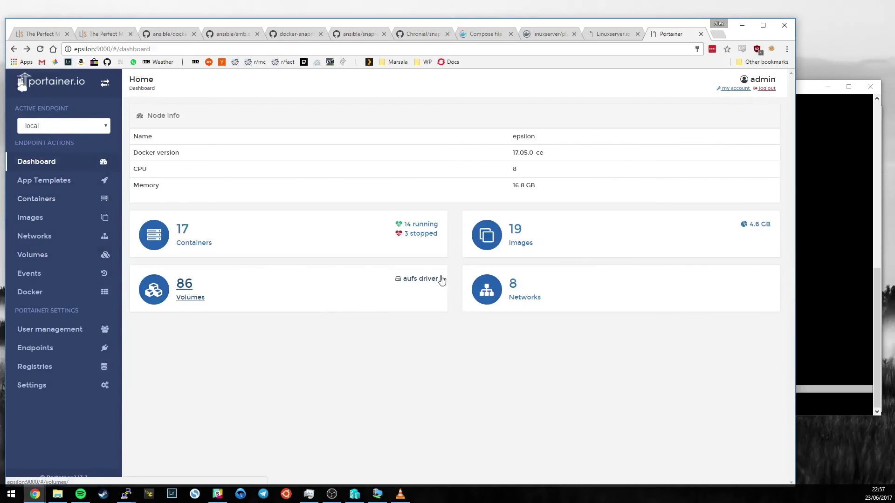
{"action": "left_click", "coordinate": [514, 237]}
{"action": "key", "text": "alt+Left"}
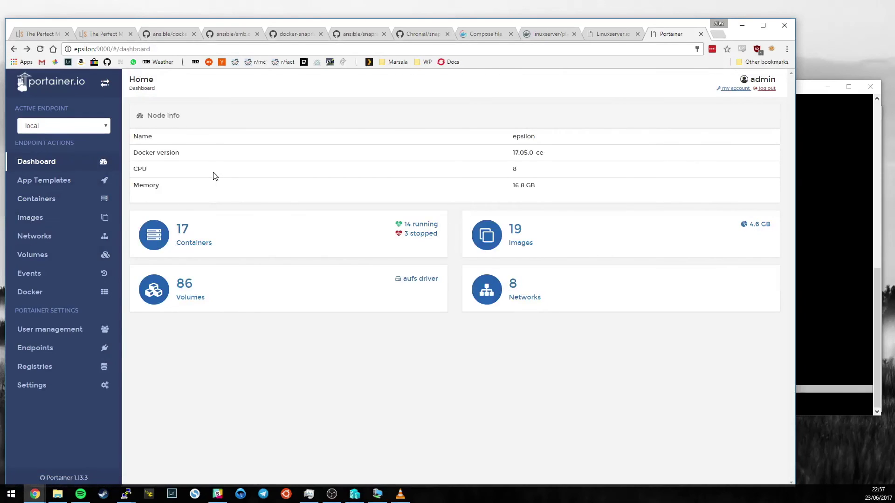